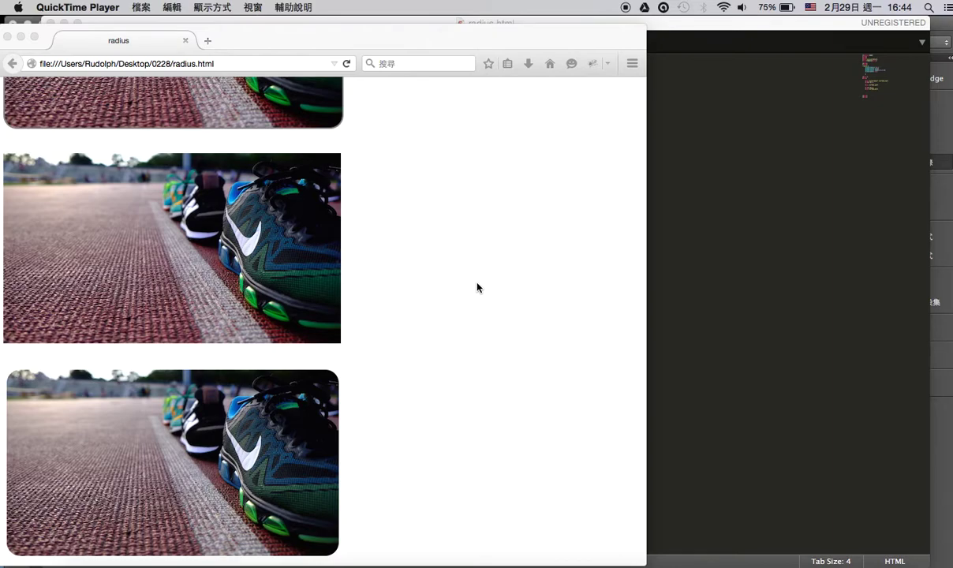
- Duplicate the 背景 layer as 背景 拷貝, hide the original 背景, and select the copy
{"action": "scroll", "coordinate": [303, 252], "scroll_direction": "up", "scroll_amount": 3}
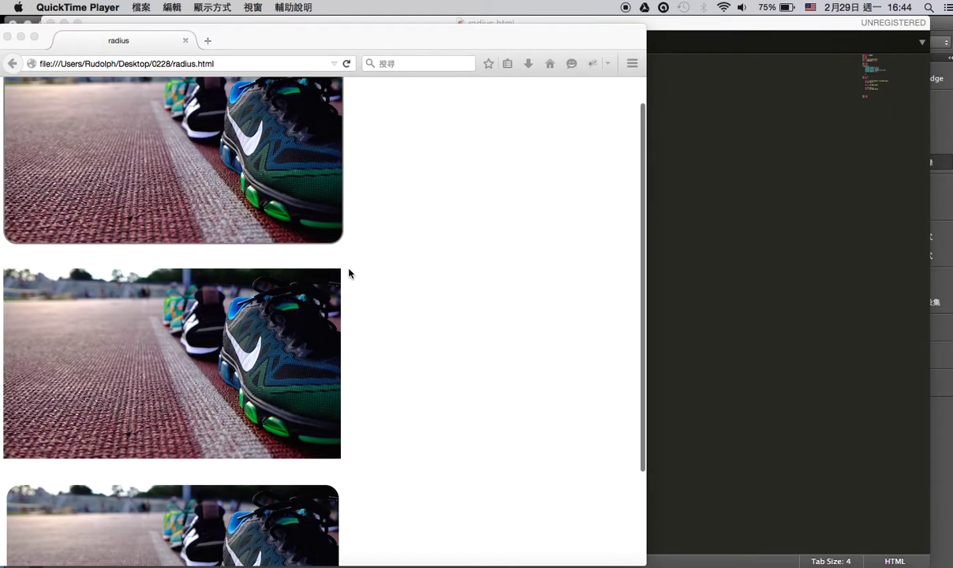
{"action": "scroll", "coordinate": [350, 397], "scroll_direction": "down", "scroll_amount": 1}
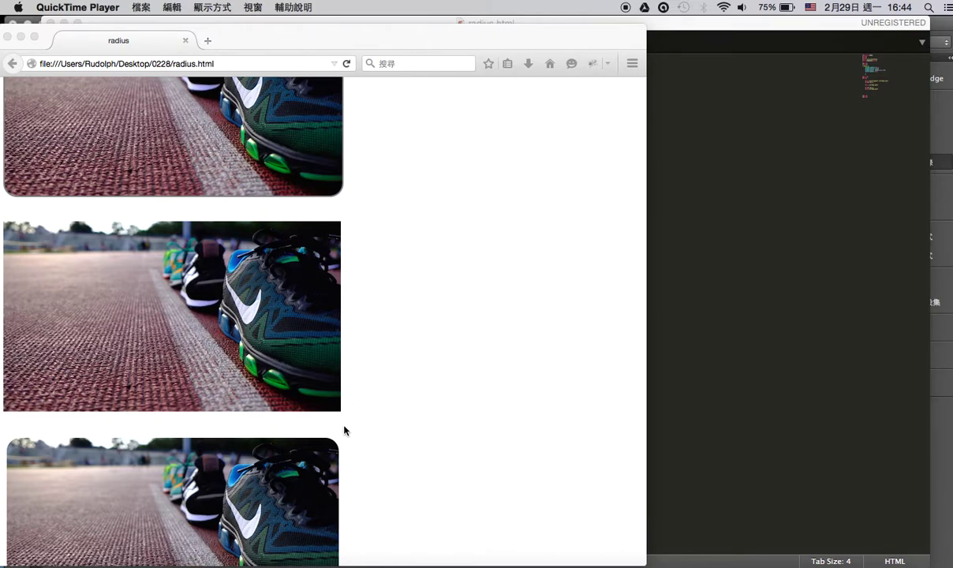
{"action": "scroll", "coordinate": [344, 429], "scroll_direction": "down", "scroll_amount": 1}
{"action": "scroll", "coordinate": [345, 430], "scroll_direction": "down", "scroll_amount": 1}
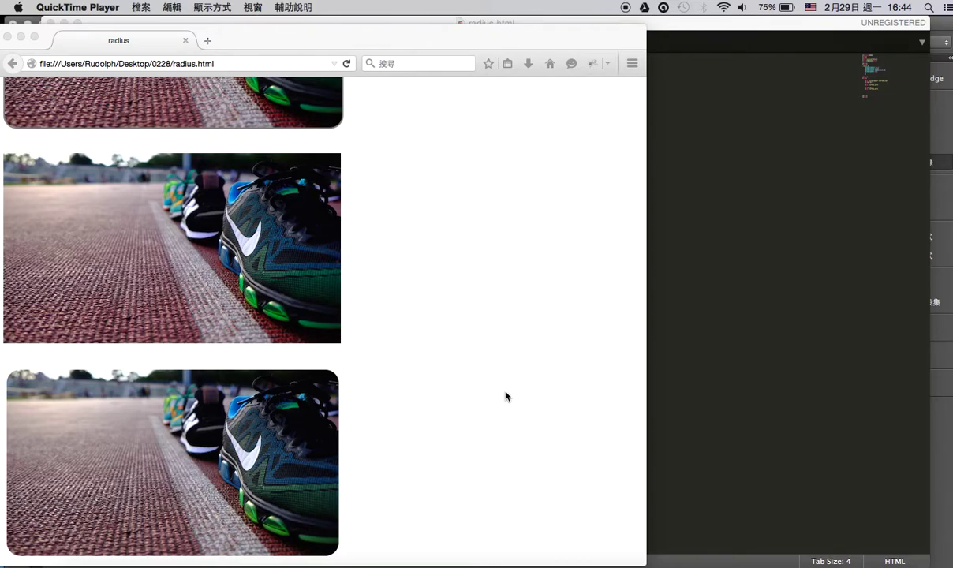
{"action": "left_click", "coordinate": [725, 562]}
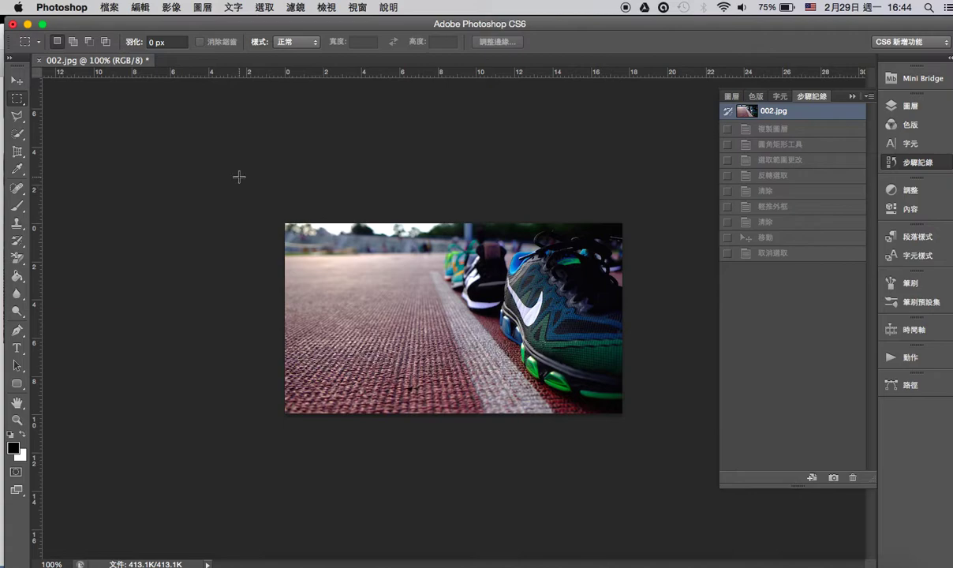
{"action": "left_click", "coordinate": [731, 97]}
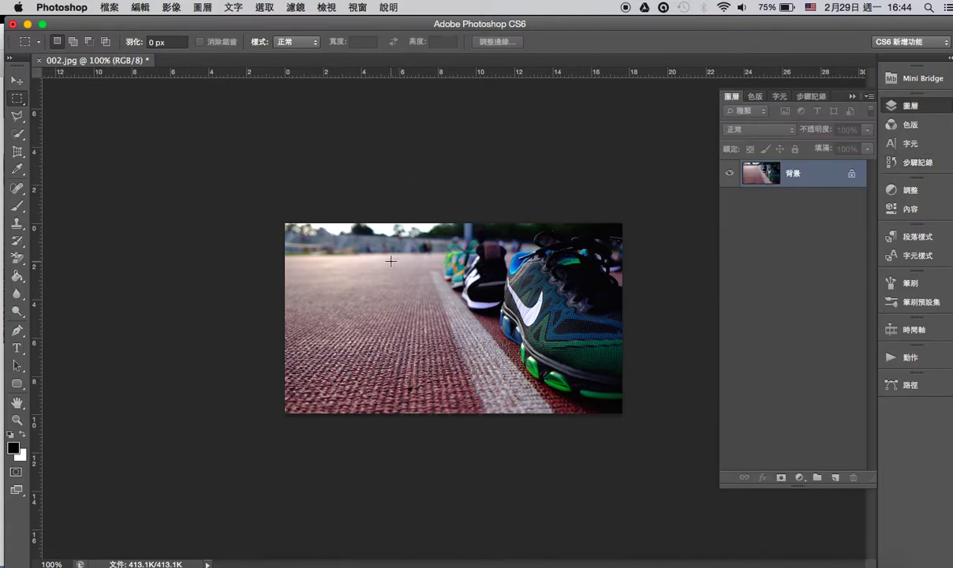
{"action": "left_click_drag", "start_coordinate": [827, 179], "coordinate": [836, 478]}
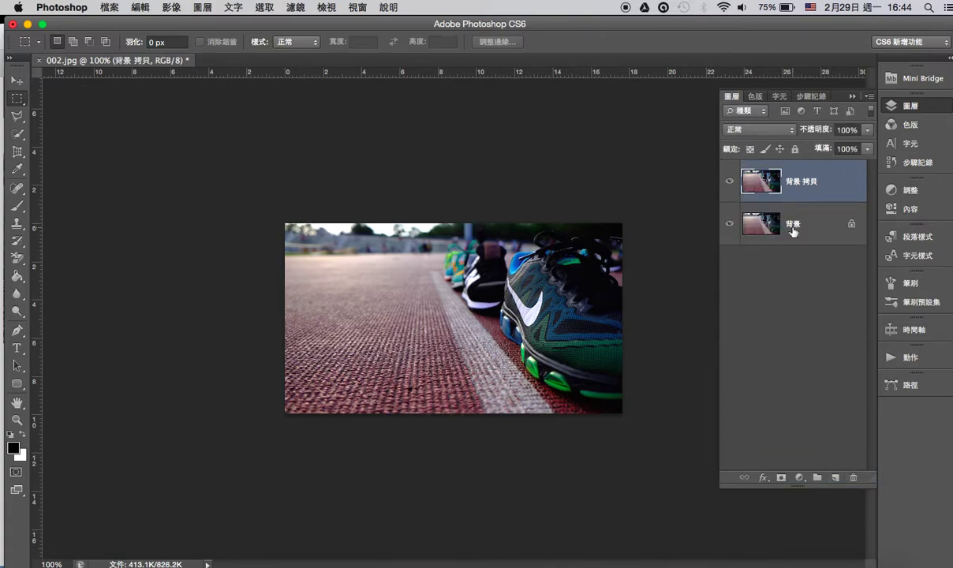
{"action": "left_click", "coordinate": [736, 227]}
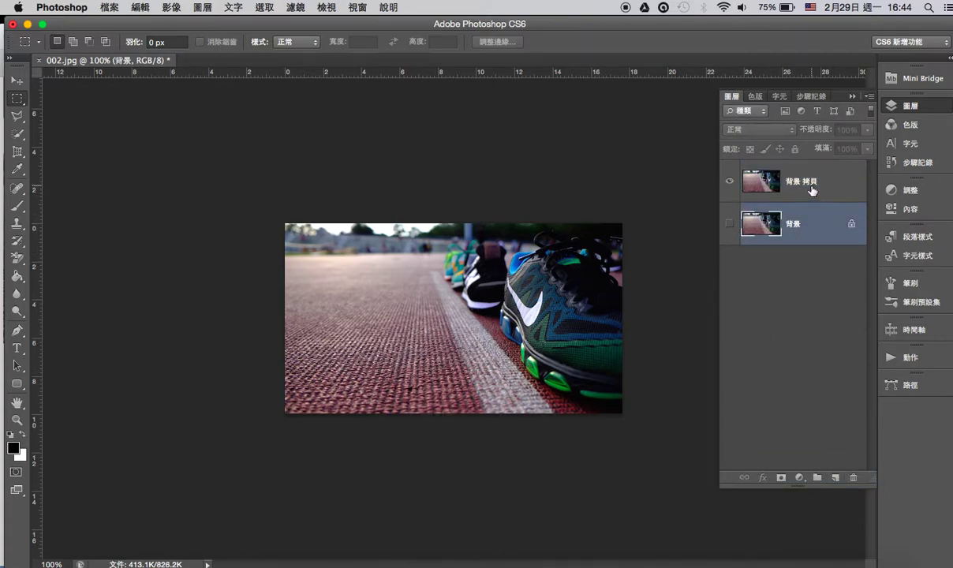
{"action": "left_click", "coordinate": [767, 180]}
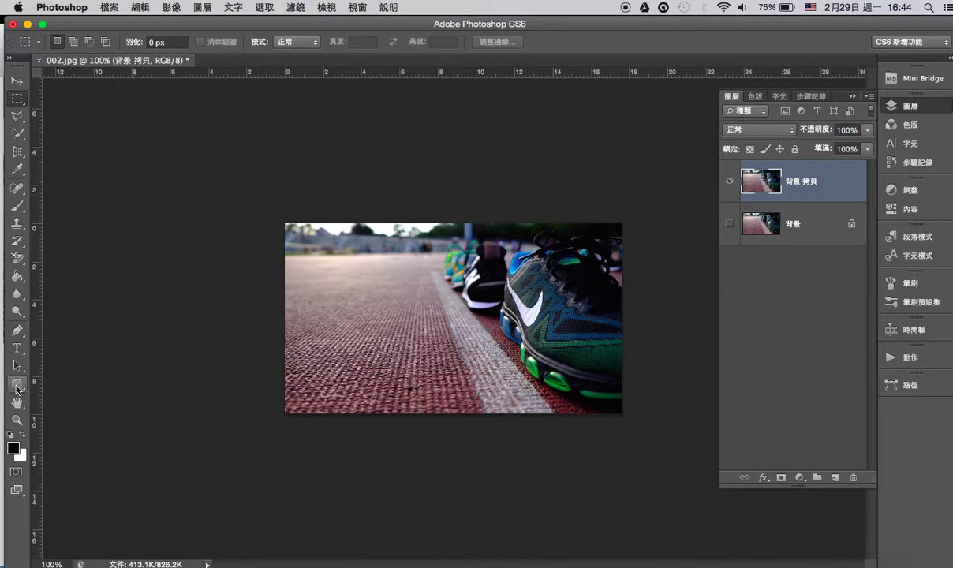
- Drag a 20 px-radius rounded-rectangle path from the photo's top-left to its bottom-right corner
{"action": "left_click", "coordinate": [16, 387]}
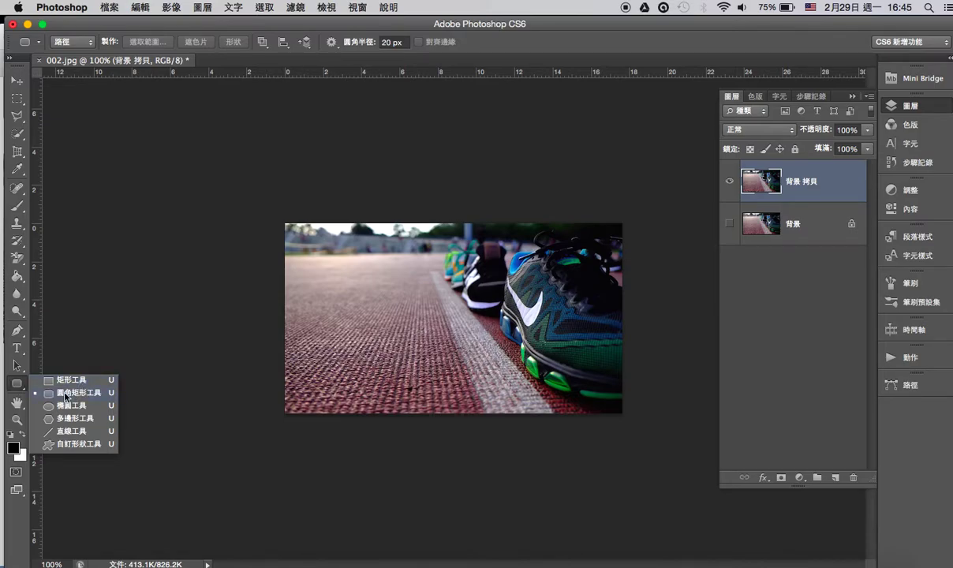
{"action": "left_click", "coordinate": [62, 371]}
{"action": "left_click", "coordinate": [14, 387]}
{"action": "left_click", "coordinate": [76, 396]}
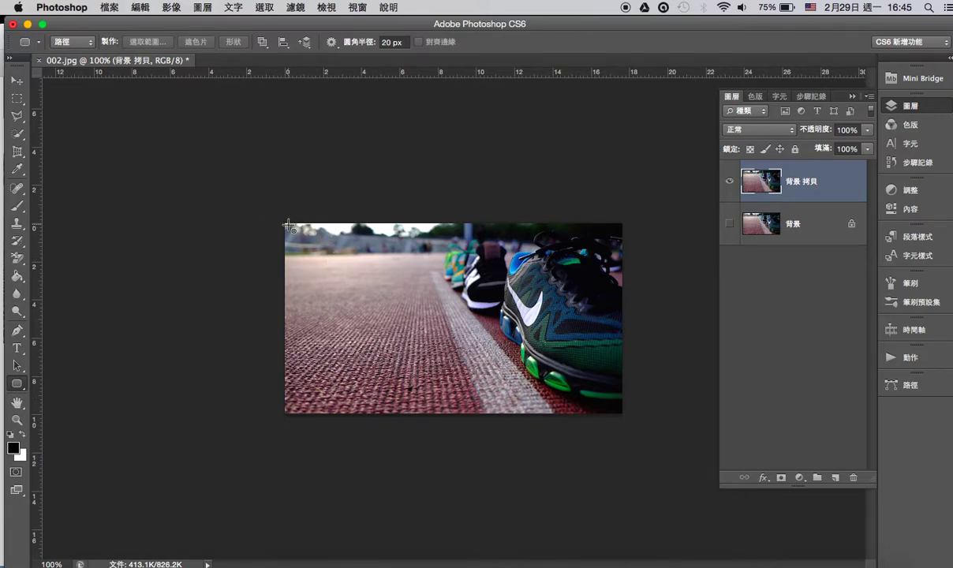
{"action": "left_click_drag", "start_coordinate": [288, 226], "coordinate": [620, 412]}
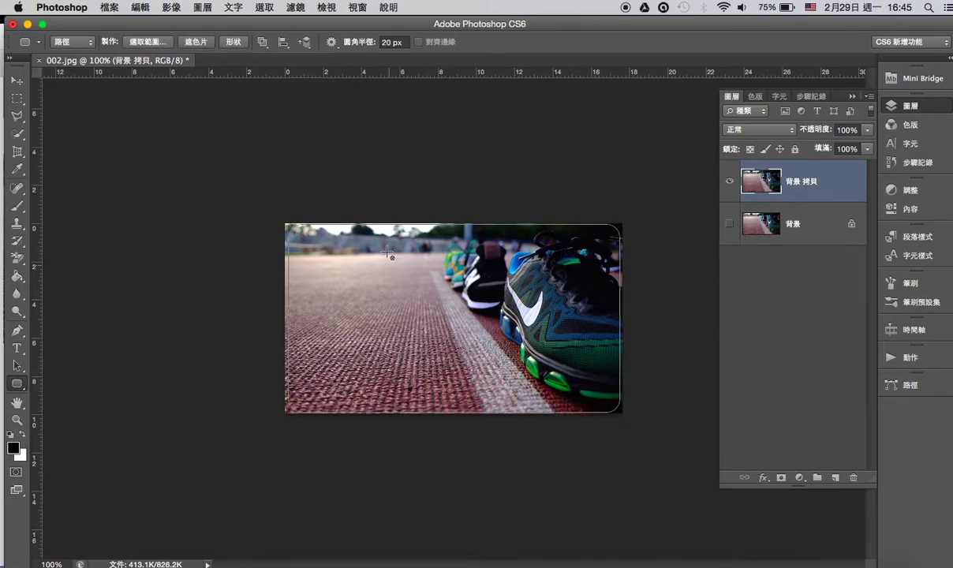
{"action": "right_click", "coordinate": [434, 280]}
{"action": "left_click", "coordinate": [355, 175]}
{"action": "left_click", "coordinate": [392, 41]}
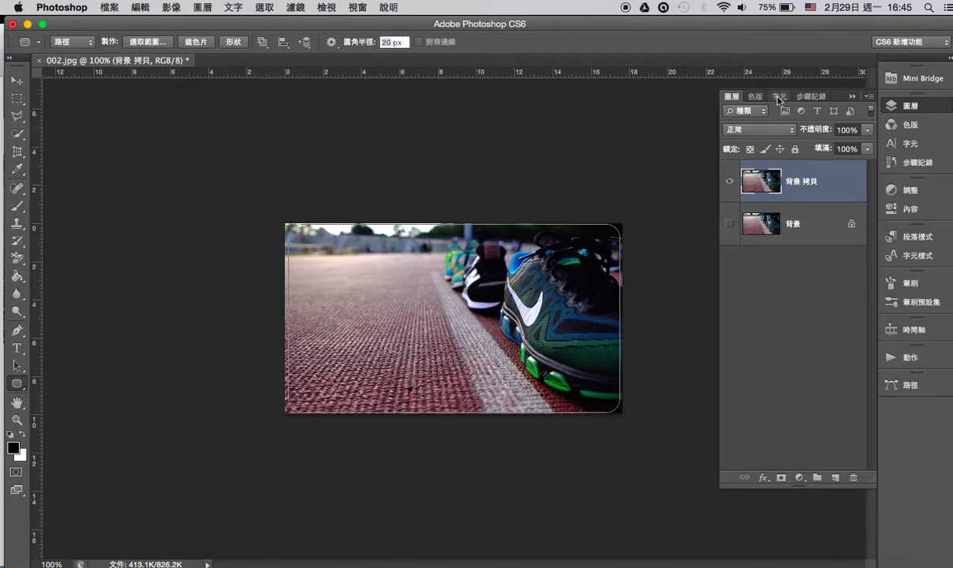
- Revert to the 複製圖層 history state to remove the 20 px path
{"action": "left_click", "coordinate": [813, 95]}
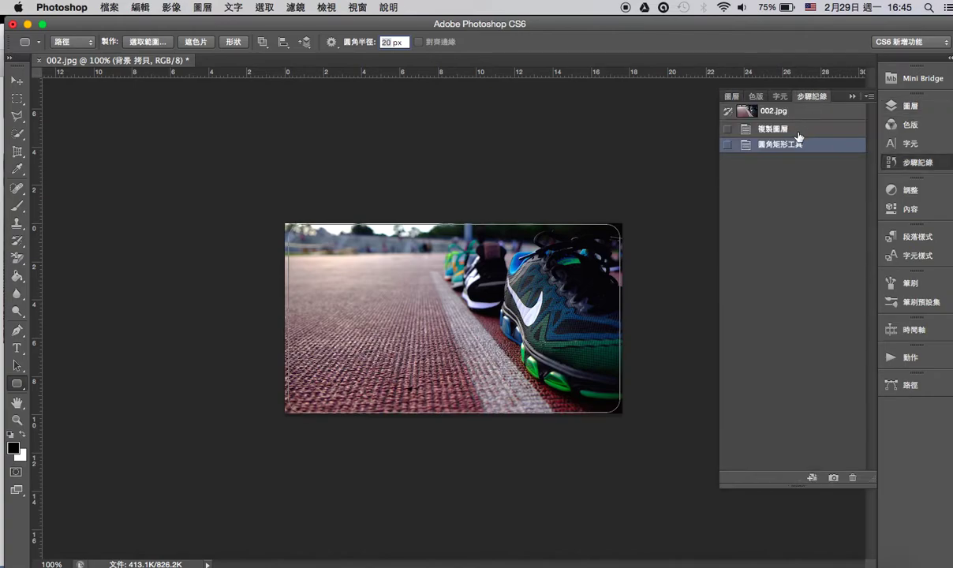
{"action": "left_click", "coordinate": [791, 131]}
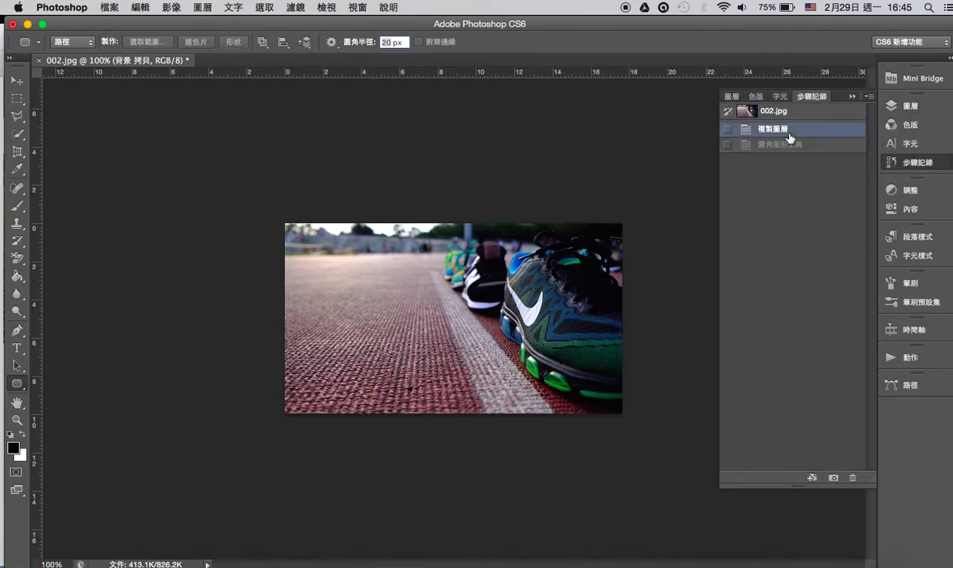
{"action": "left_click", "coordinate": [732, 96]}
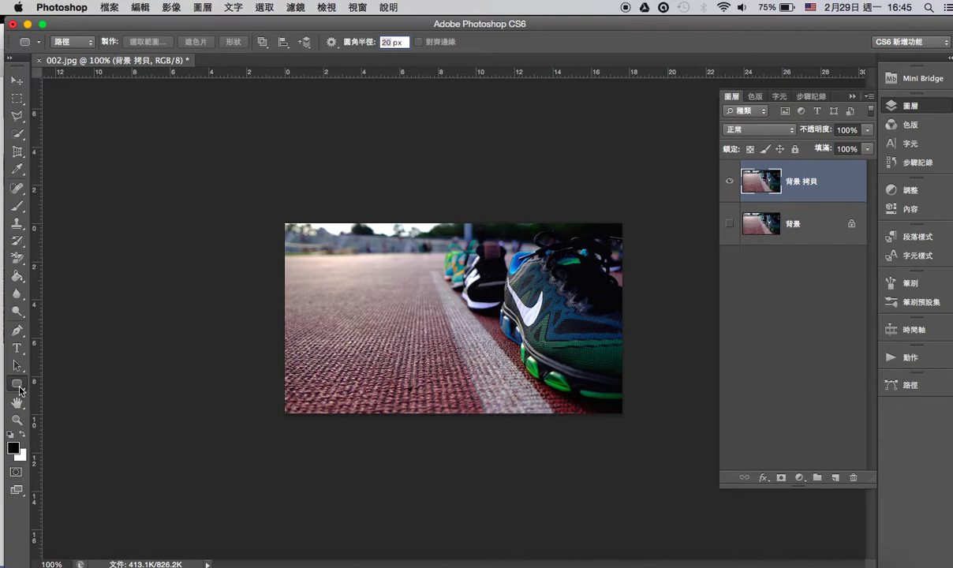
- Set the rounded rectangle's corner radius to 30 px and draw a new path over the photo
{"action": "left_click", "coordinate": [22, 390]}
{"action": "left_click", "coordinate": [68, 394]}
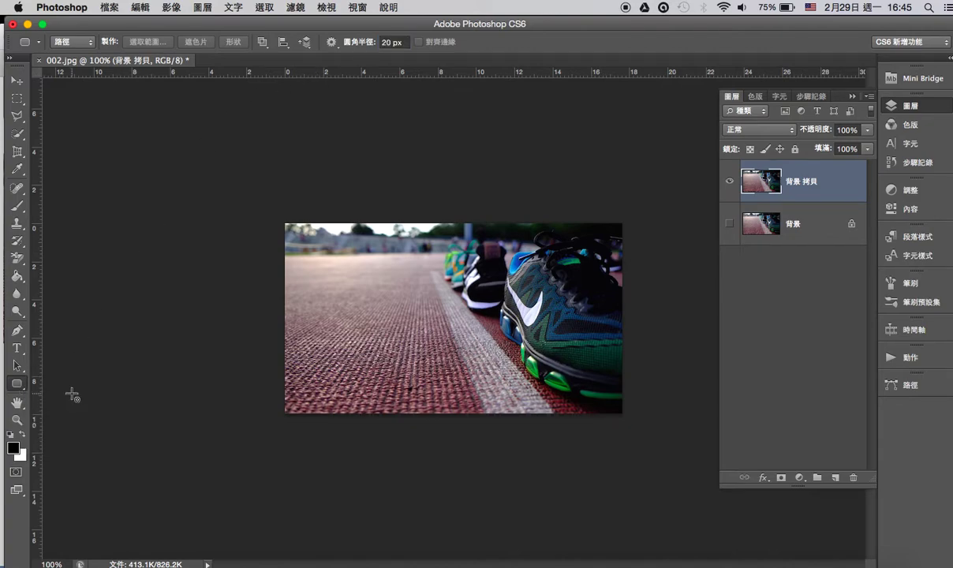
{"action": "left_click", "coordinate": [391, 42]}
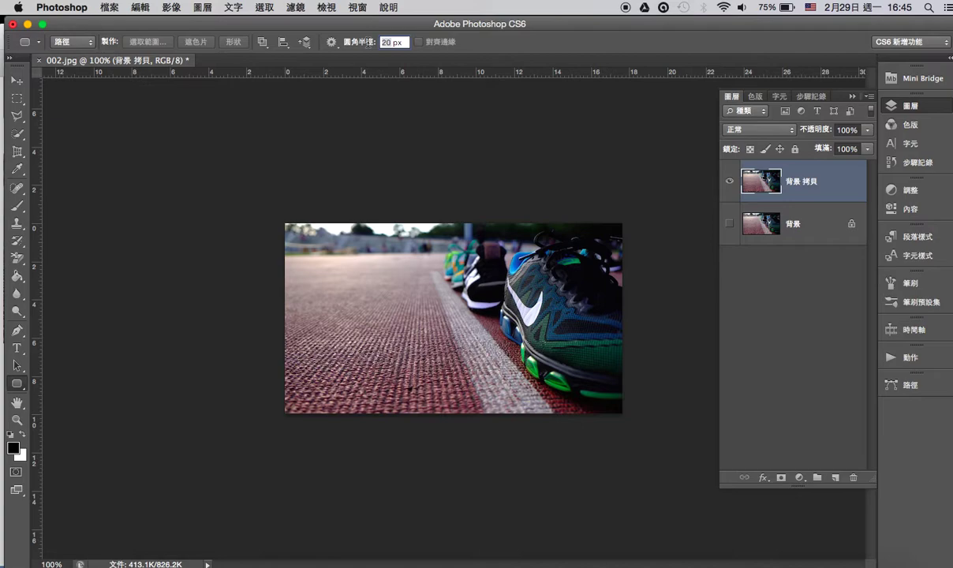
{"action": "type", "text": "30"}
{"action": "left_click_drag", "start_coordinate": [290, 228], "coordinate": [618, 407]}
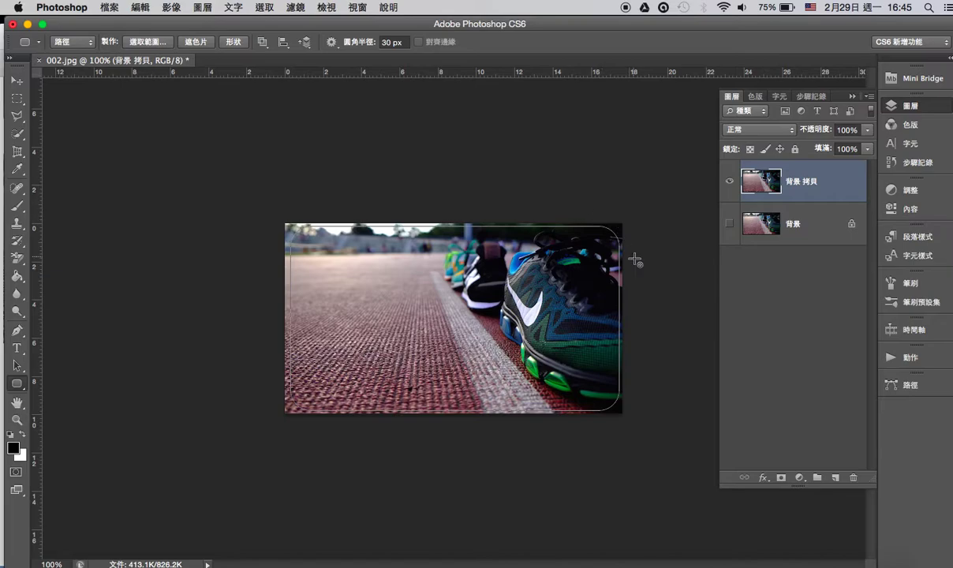
- Convert the 30 px rounded path into a selection with 0 feather
{"action": "right_click", "coordinate": [372, 294]}
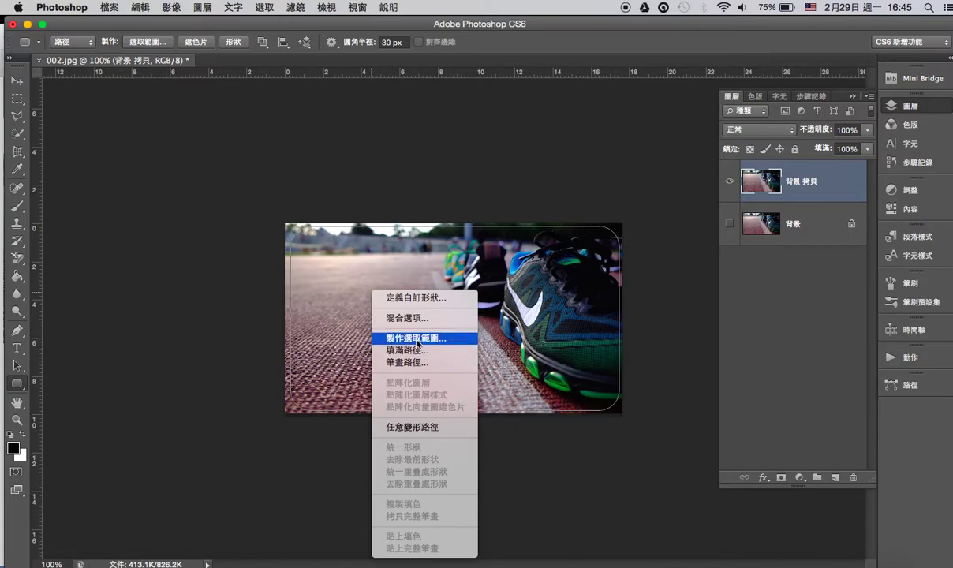
{"action": "left_click", "coordinate": [433, 343]}
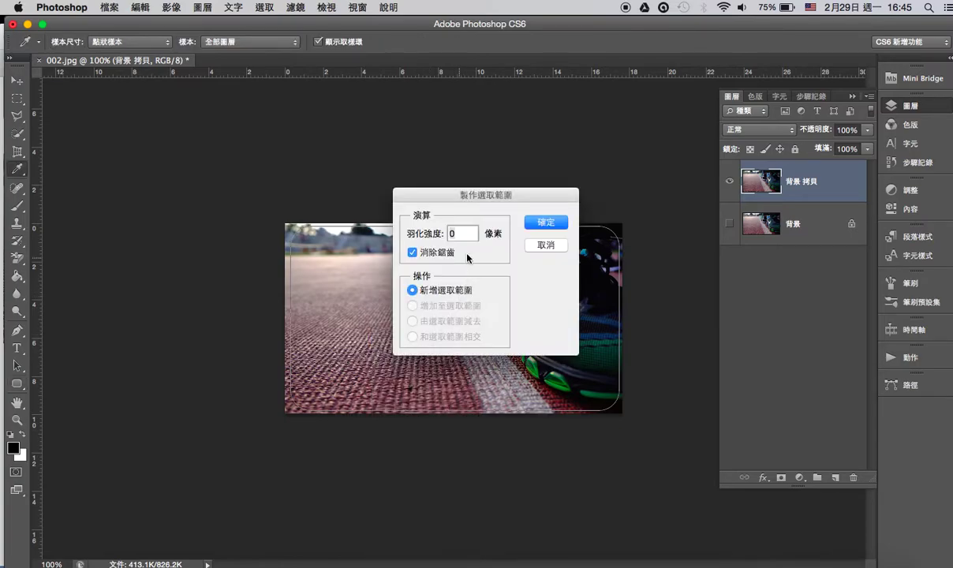
{"action": "left_click", "coordinate": [545, 220]}
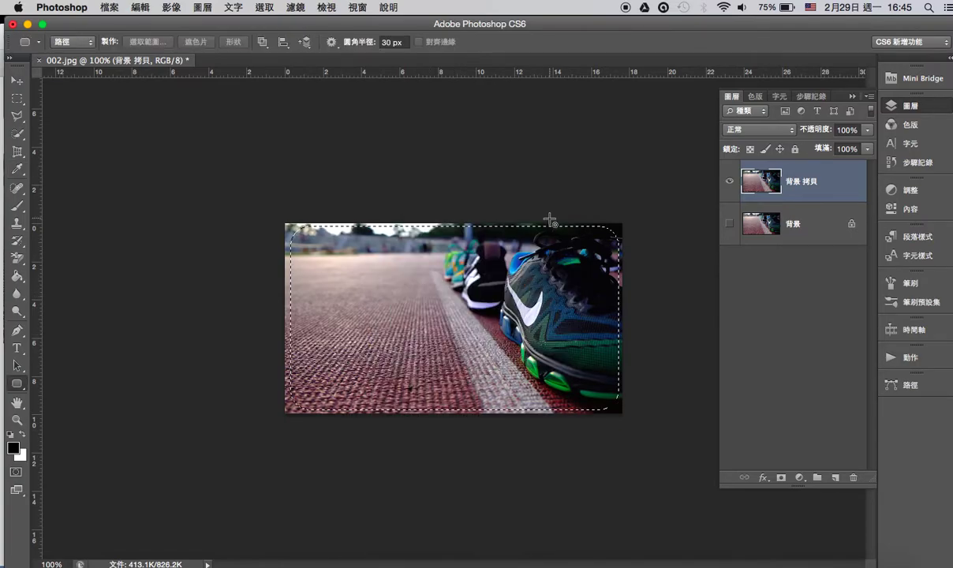
{"action": "left_click", "coordinate": [20, 101]}
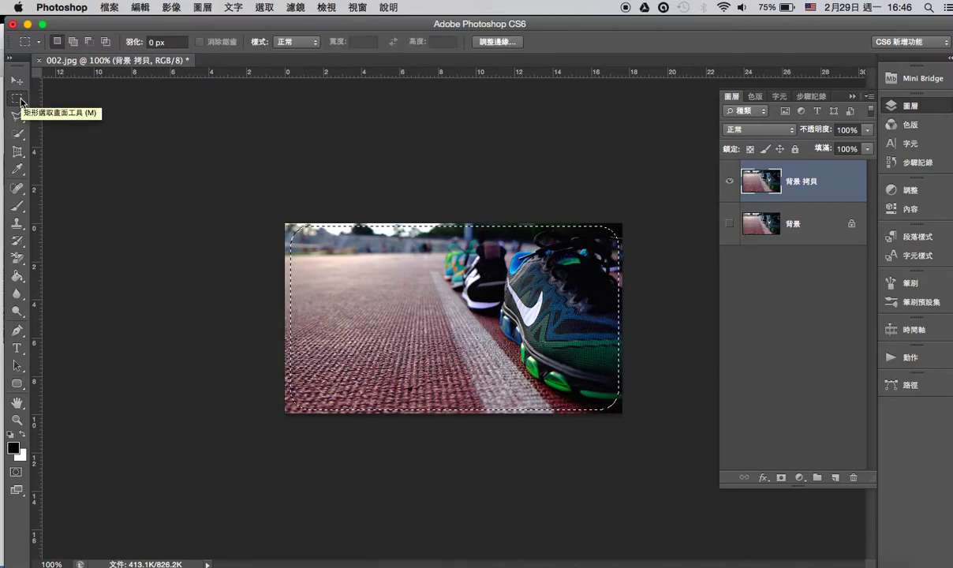
- Invert the selection, delete the four corners to transparency, and deselect
{"action": "right_click", "coordinate": [383, 293]}
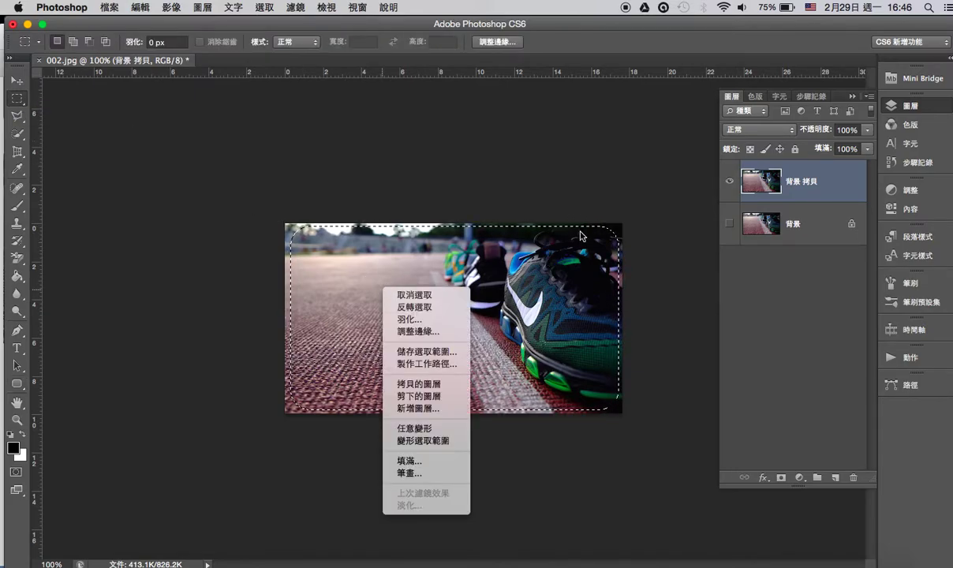
{"action": "left_click", "coordinate": [430, 308]}
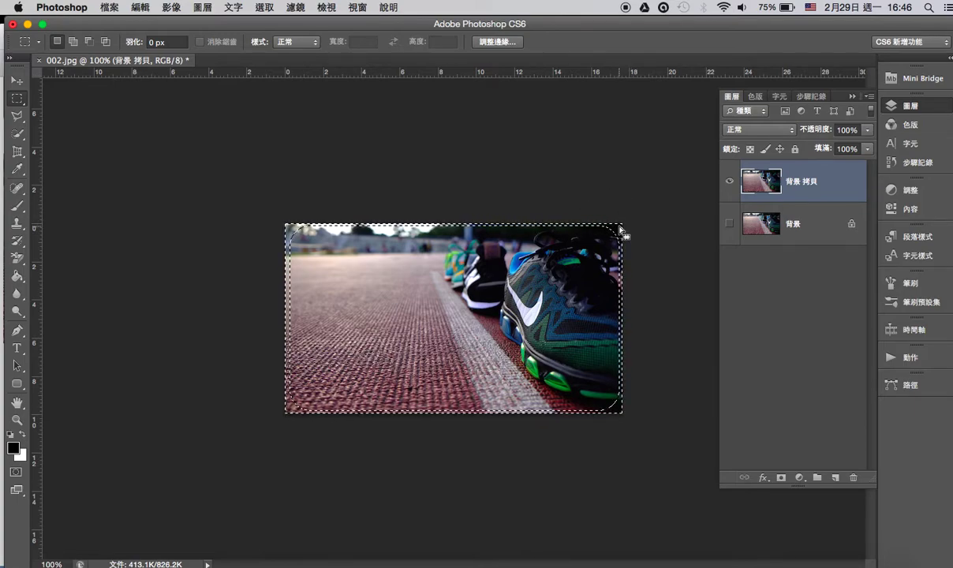
{"action": "key", "text": "Delete"}
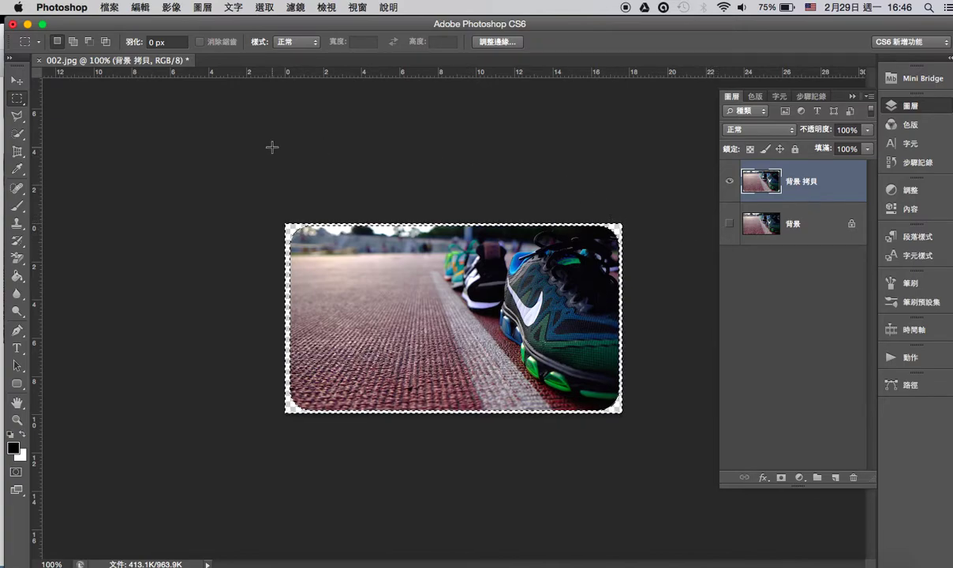
{"action": "key", "text": "ctrl+d"}
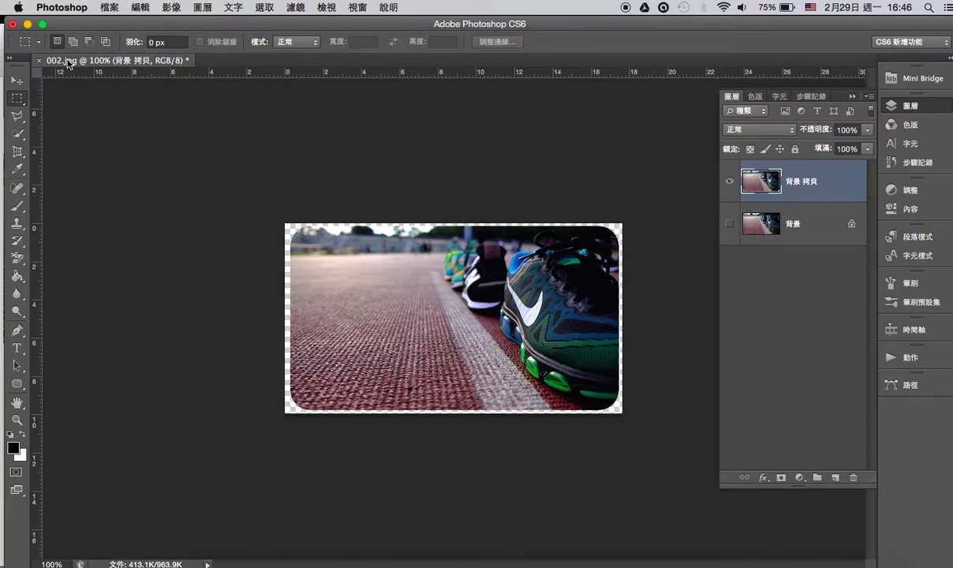
{"action": "left_click_drag", "start_coordinate": [68, 63], "coordinate": [130, 36]}
- In Save for Web, set the export format to PNG-24 with transparency
{"action": "left_click", "coordinate": [113, 10]}
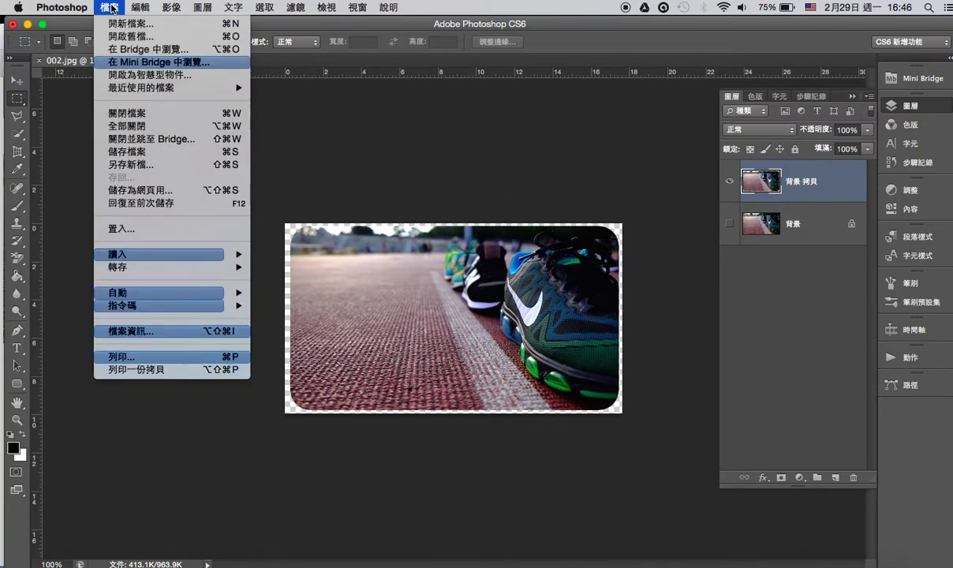
{"action": "left_click", "coordinate": [156, 189]}
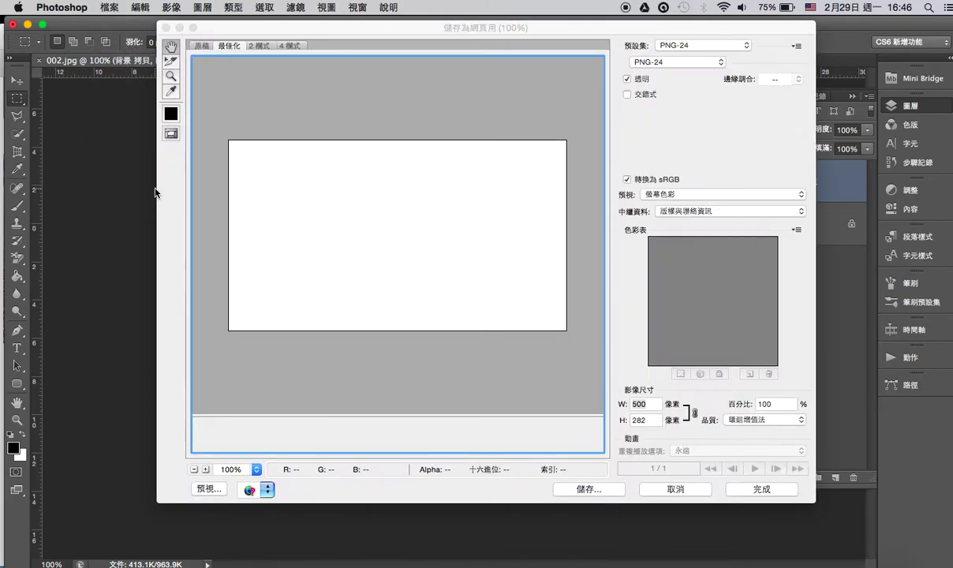
{"action": "left_click", "coordinate": [670, 63]}
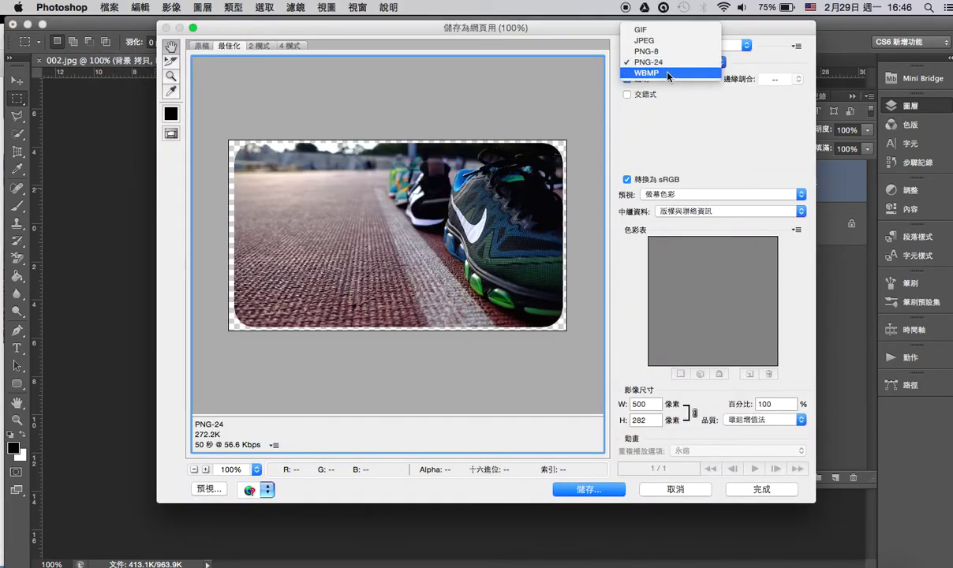
{"action": "left_click", "coordinate": [665, 62]}
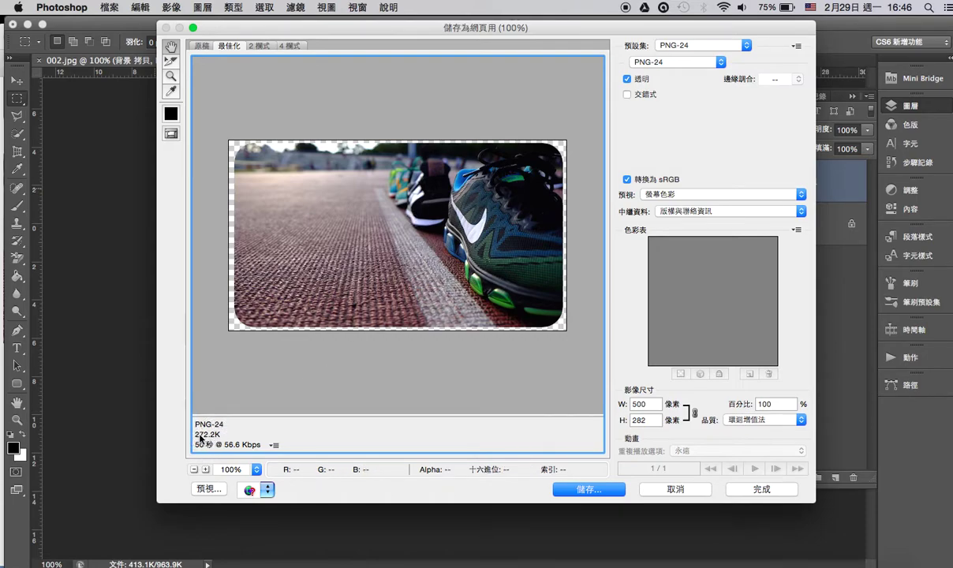
{"action": "left_click", "coordinate": [677, 61]}
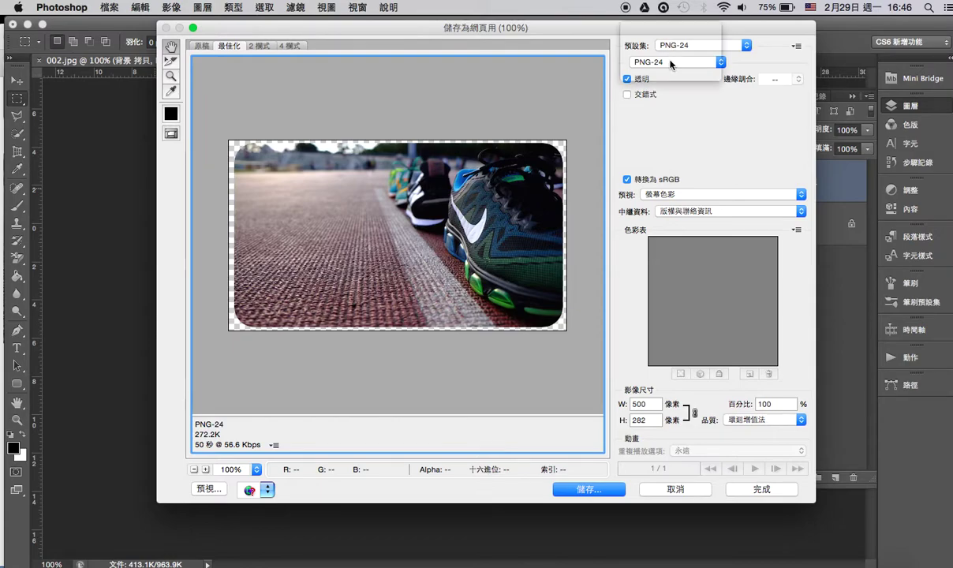
{"action": "left_click", "coordinate": [669, 41]}
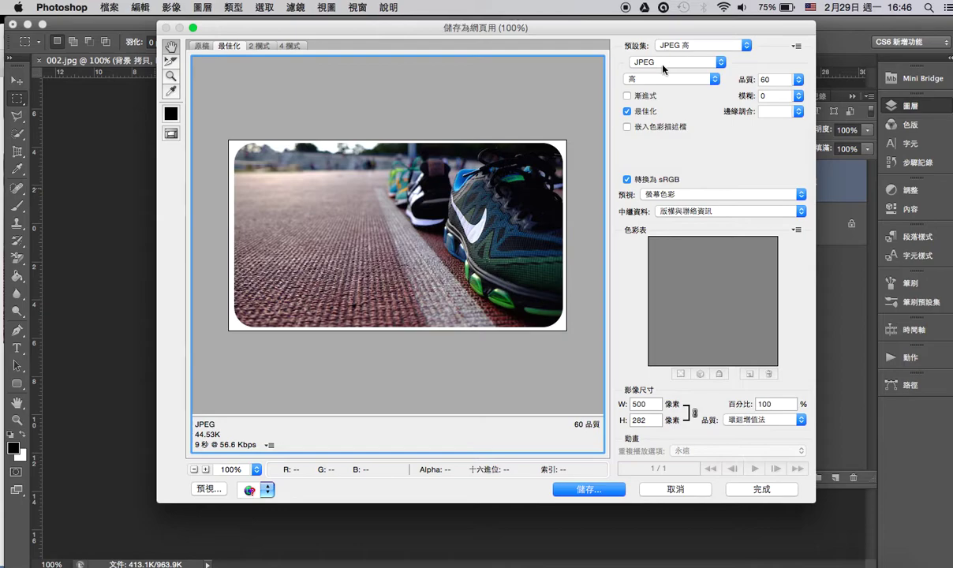
{"action": "left_click", "coordinate": [633, 63]}
{"action": "left_click", "coordinate": [659, 84]}
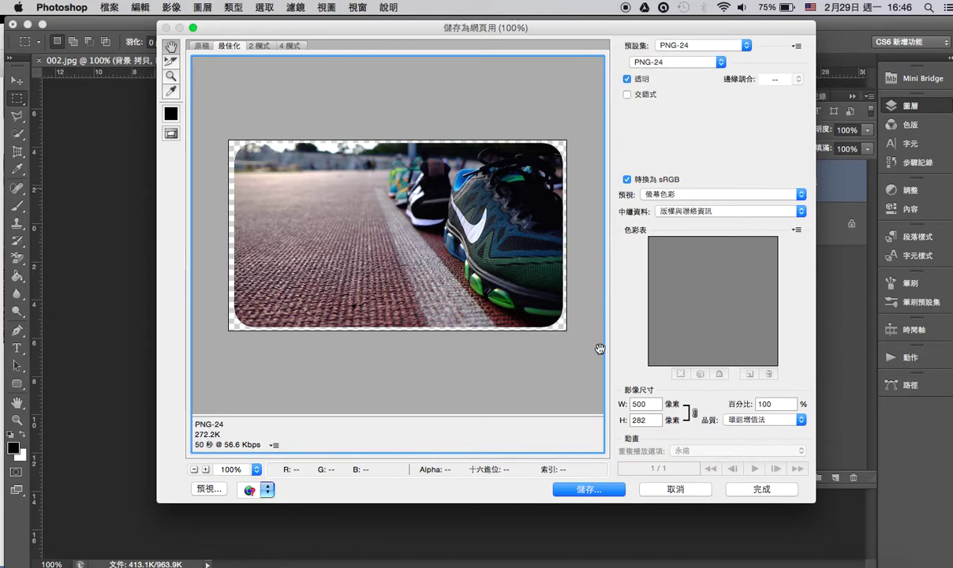
- Save the PNG into the 0228 folder, replacing the existing 002.png
{"action": "left_click", "coordinate": [604, 490]}
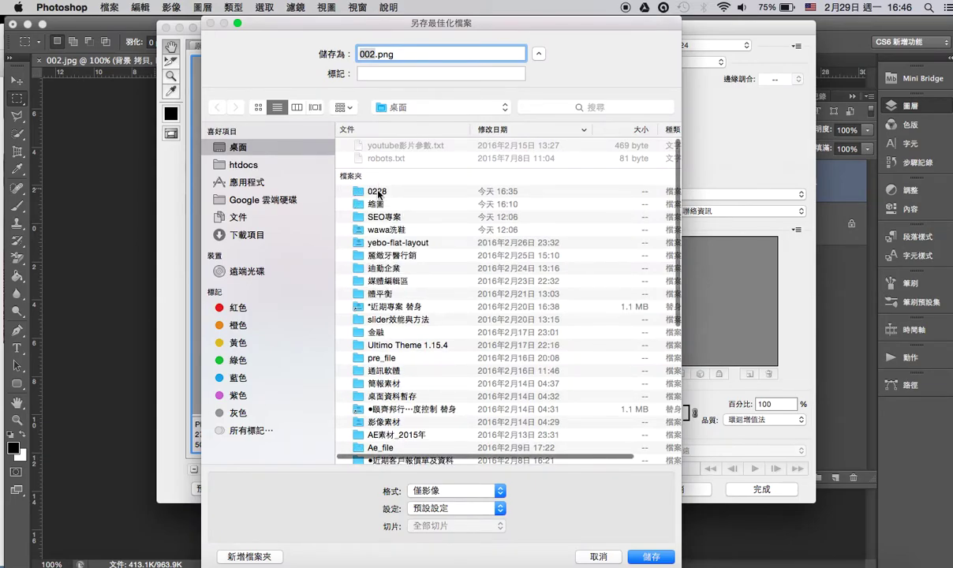
{"action": "left_click", "coordinate": [378, 194]}
{"action": "left_click", "coordinate": [649, 557]}
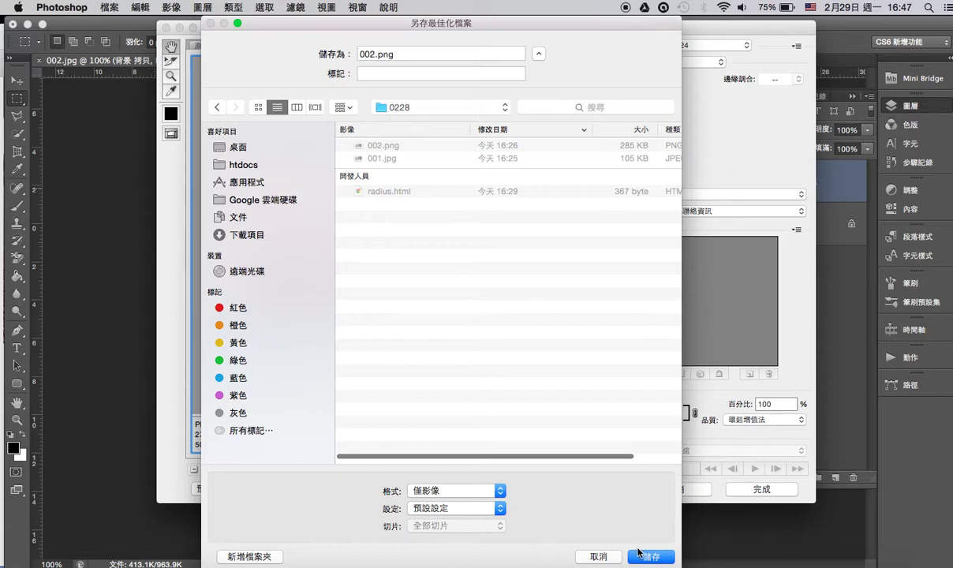
{"action": "left_click", "coordinate": [650, 557]}
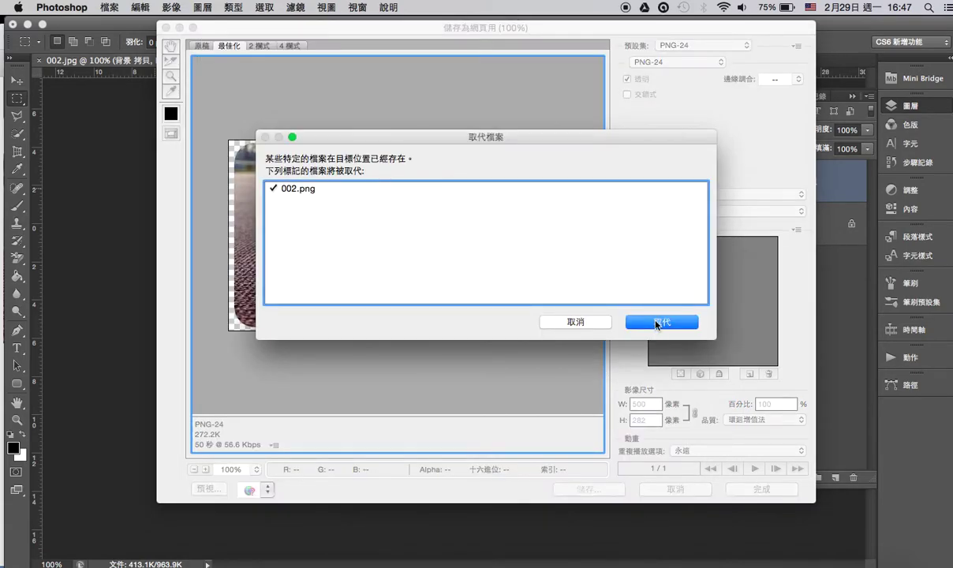
{"action": "left_click", "coordinate": [656, 323]}
- From the 0228 folder in Finder, open 001.jpg and 002.png together in Preview
{"action": "key", "text": "ctrl+Up"}
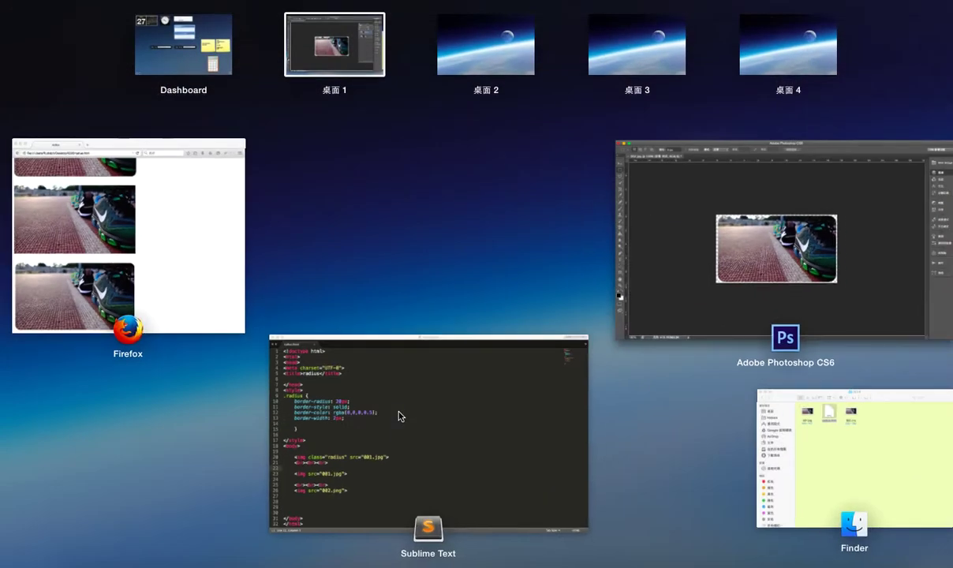
{"action": "left_click", "coordinate": [166, 243]}
{"action": "key", "text": "ctrl+Up"}
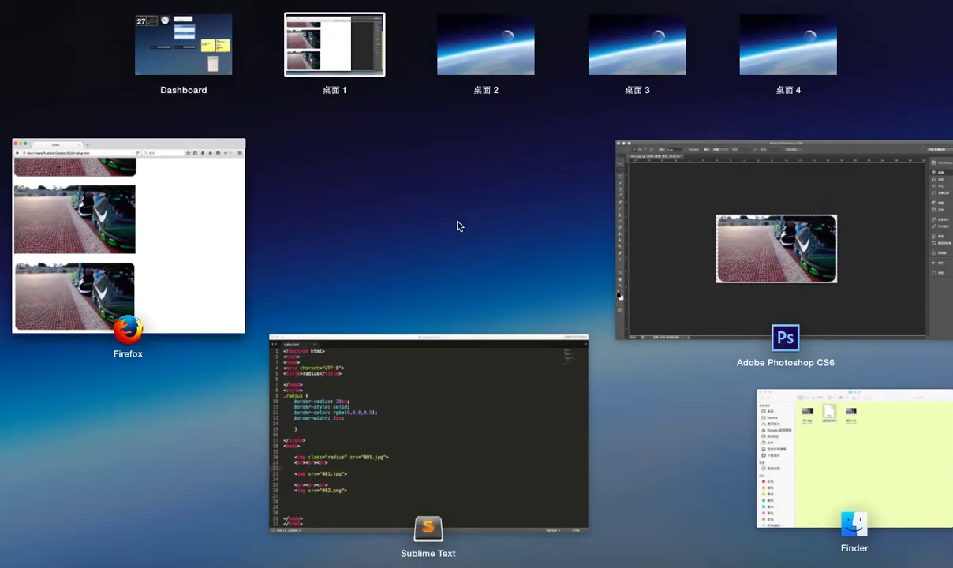
{"action": "left_click", "coordinate": [756, 407]}
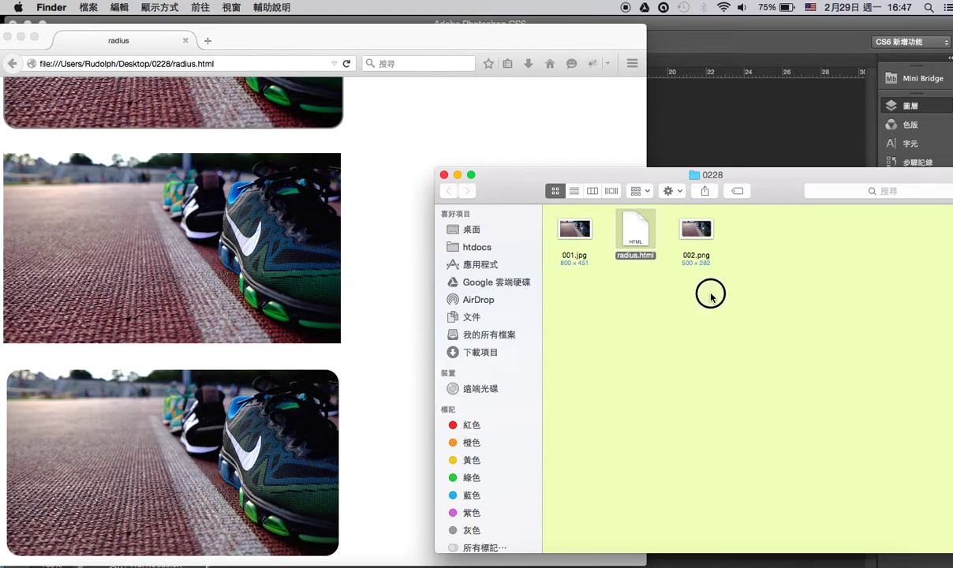
{"action": "left_click", "coordinate": [695, 228]}
{"action": "left_click", "coordinate": [568, 232], "text": "super"}
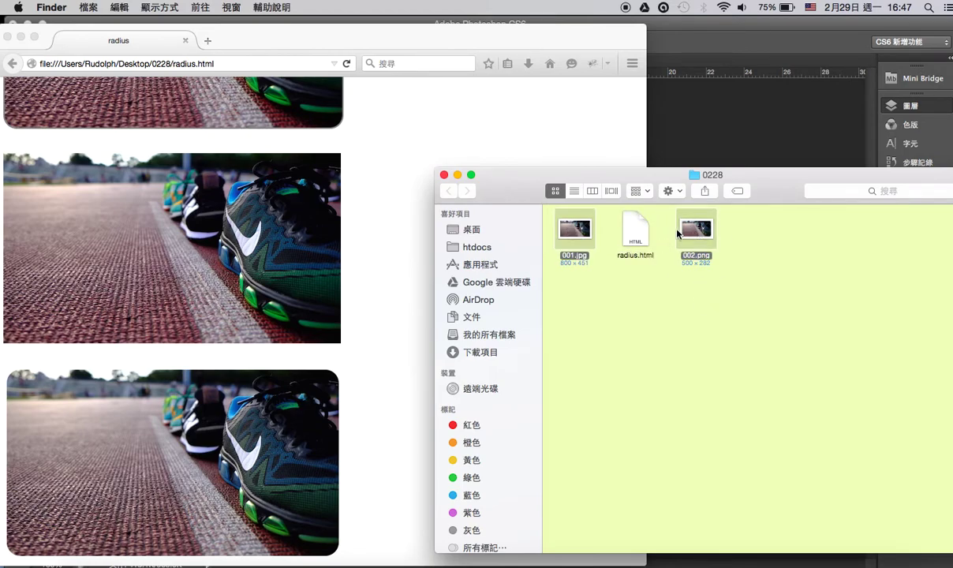
{"action": "double_click", "coordinate": [705, 228]}
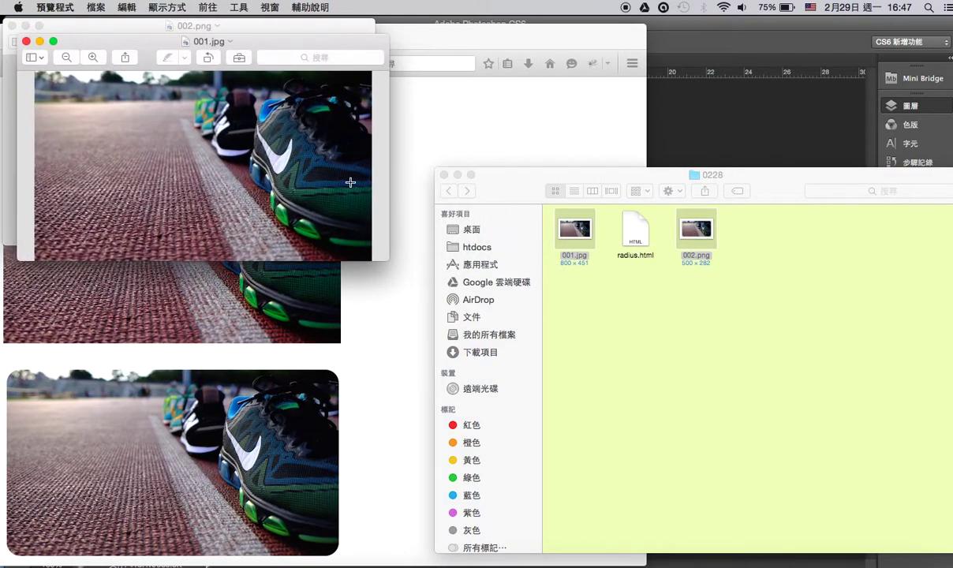
- Compare the two previews side by side, then close both
{"action": "left_click_drag", "start_coordinate": [79, 44], "coordinate": [86, 285]}
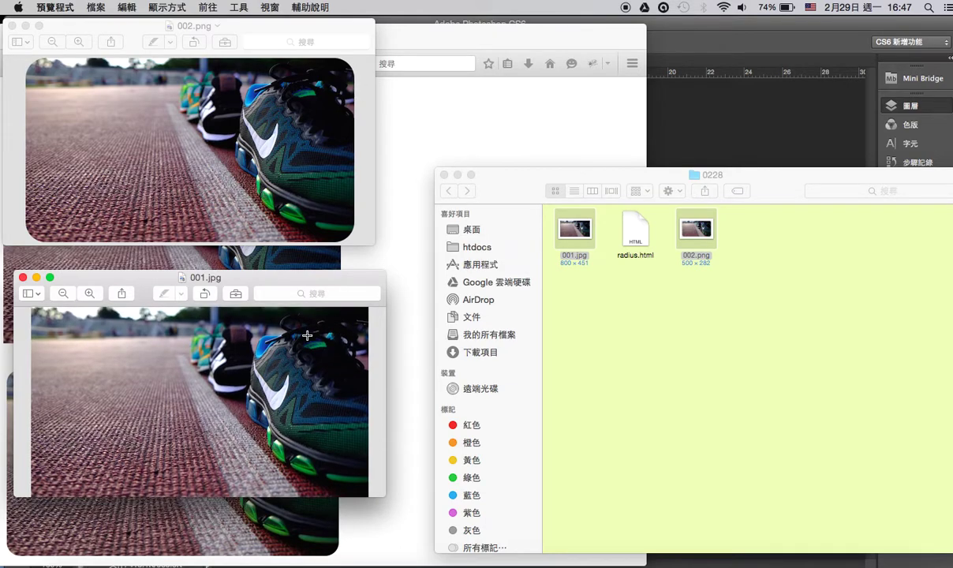
{"action": "left_click", "coordinate": [22, 278]}
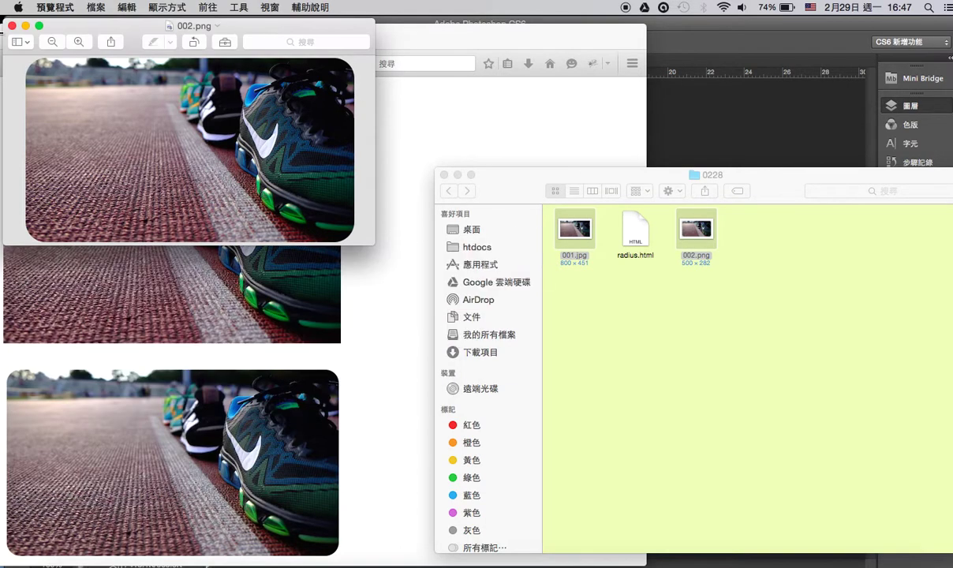
{"action": "left_click", "coordinate": [11, 27]}
- Check the radius page, then bring up radius.html in Sublime Text
{"action": "left_click", "coordinate": [375, 204]}
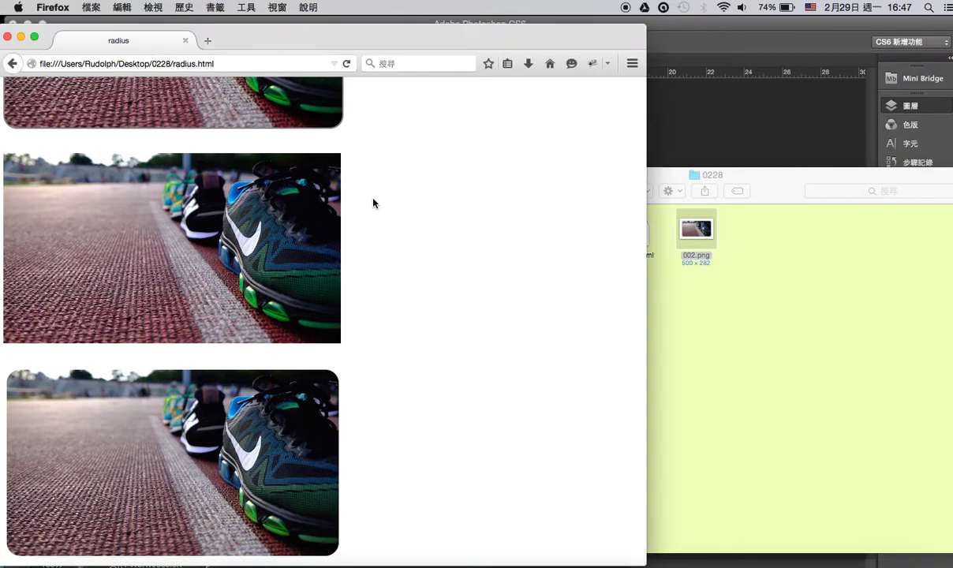
{"action": "scroll", "coordinate": [373, 202], "scroll_direction": "down", "scroll_amount": 2}
{"action": "scroll", "coordinate": [372, 187], "scroll_direction": "up", "scroll_amount": 2}
{"action": "scroll", "coordinate": [374, 187], "scroll_direction": "down", "scroll_amount": 2}
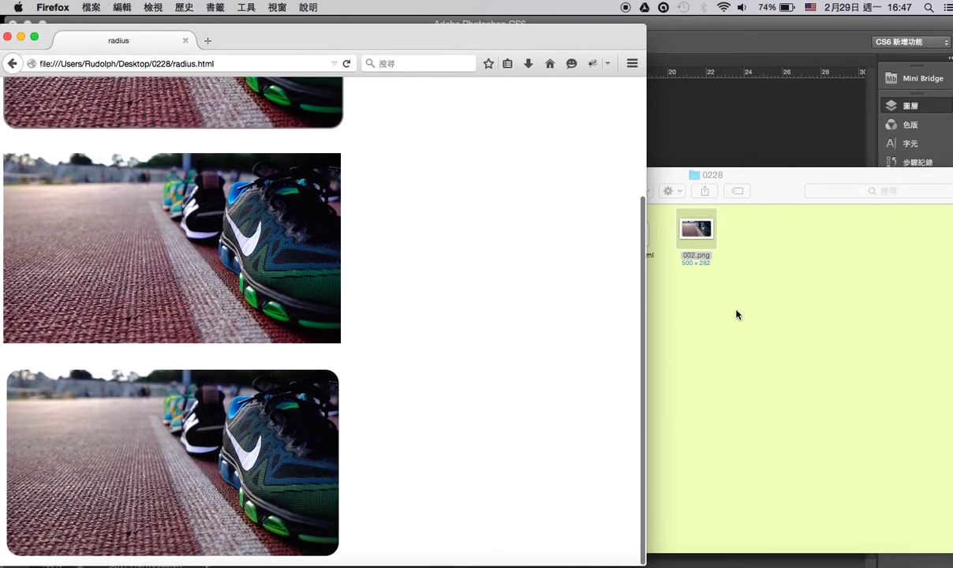
{"action": "left_click", "coordinate": [738, 319]}
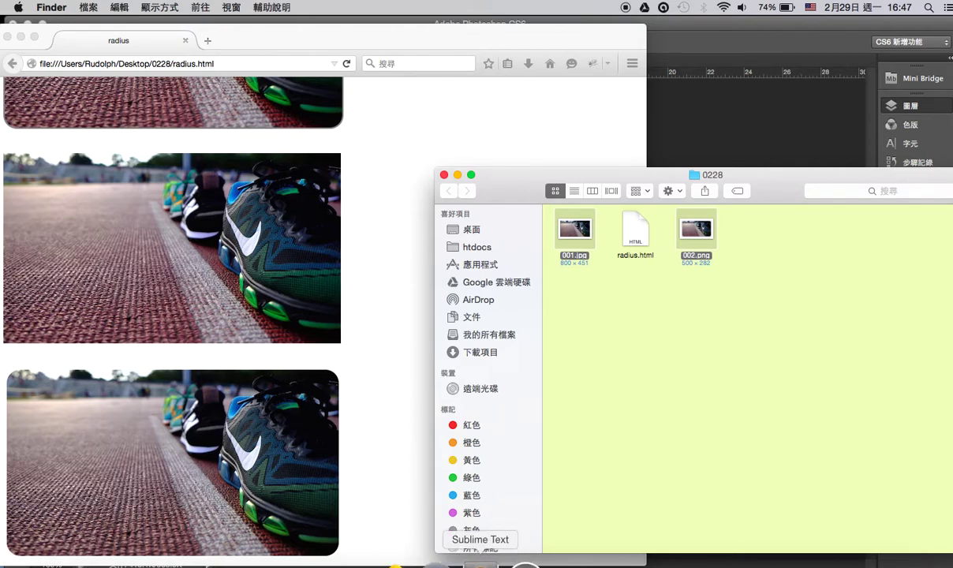
{"action": "left_click", "coordinate": [484, 555]}
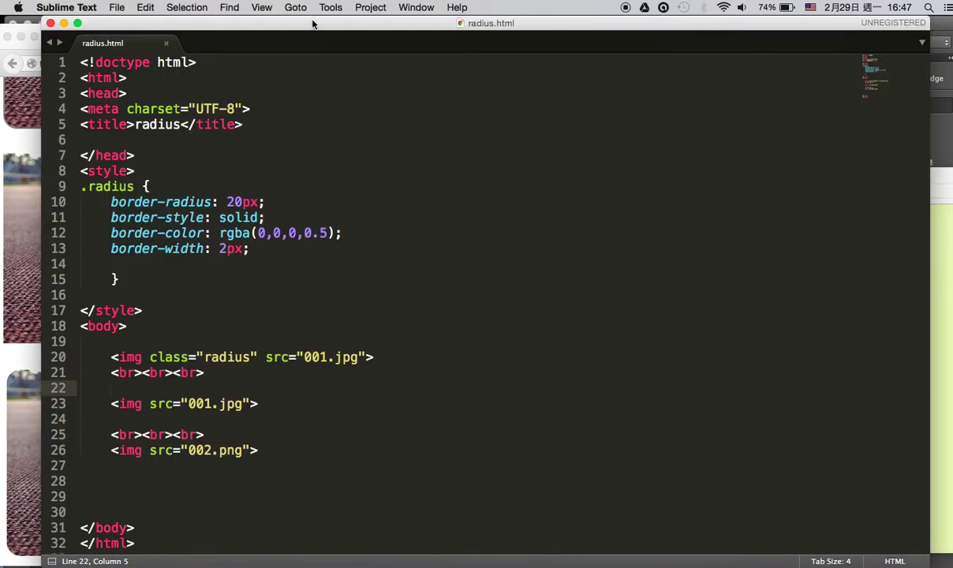
- Select and copy the .radius rule on lines 9–15
{"action": "left_click_drag", "start_coordinate": [314, 21], "coordinate": [425, 18]}
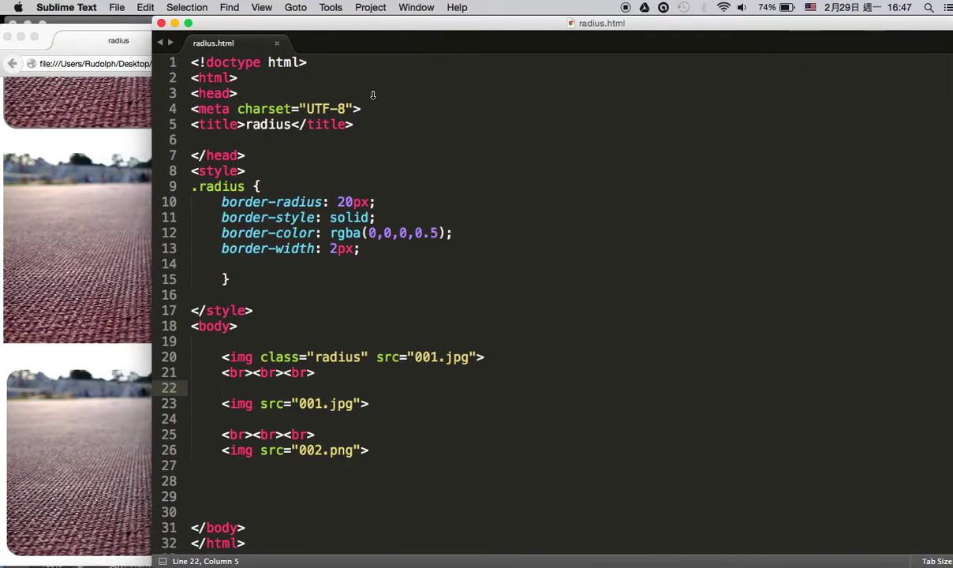
{"action": "left_click", "coordinate": [237, 170]}
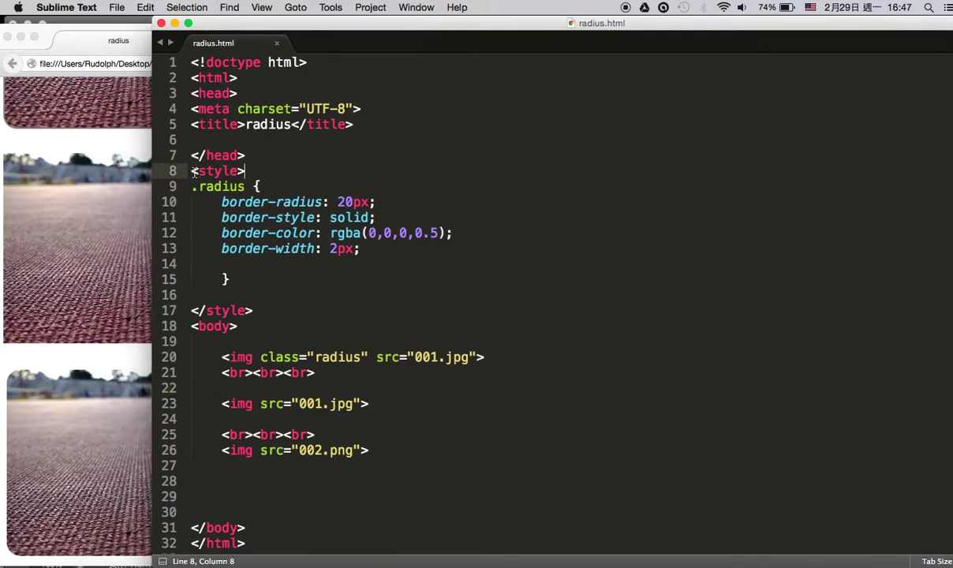
{"action": "left_click_drag", "start_coordinate": [191, 171], "coordinate": [251, 241]}
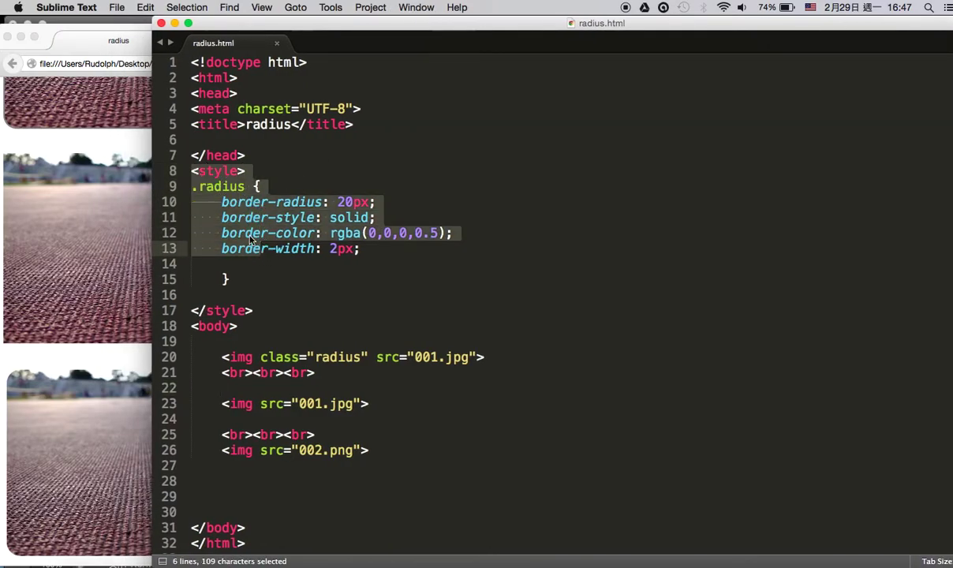
{"action": "left_click", "coordinate": [225, 213]}
{"action": "left_click_drag", "start_coordinate": [200, 187], "coordinate": [195, 188]}
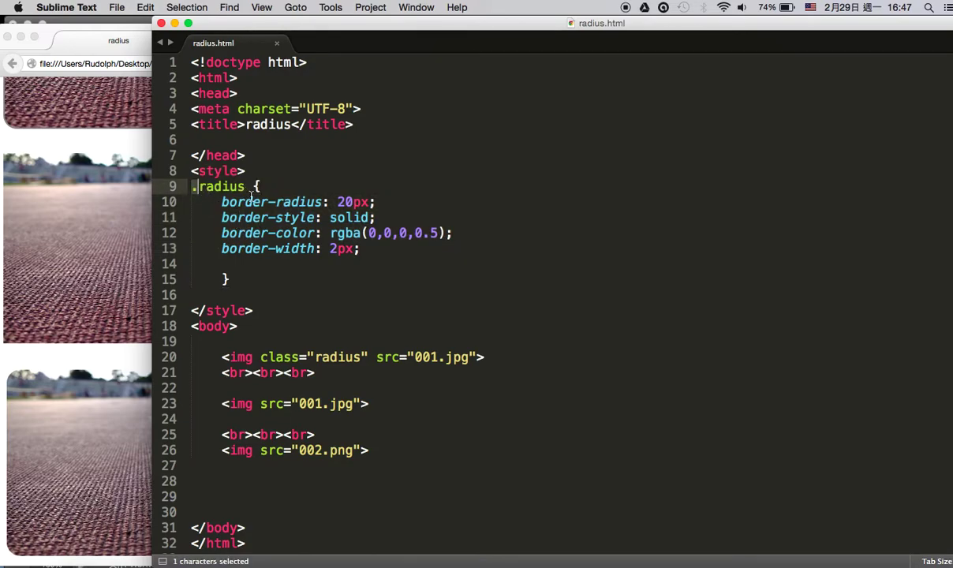
{"action": "left_click", "coordinate": [205, 193]}
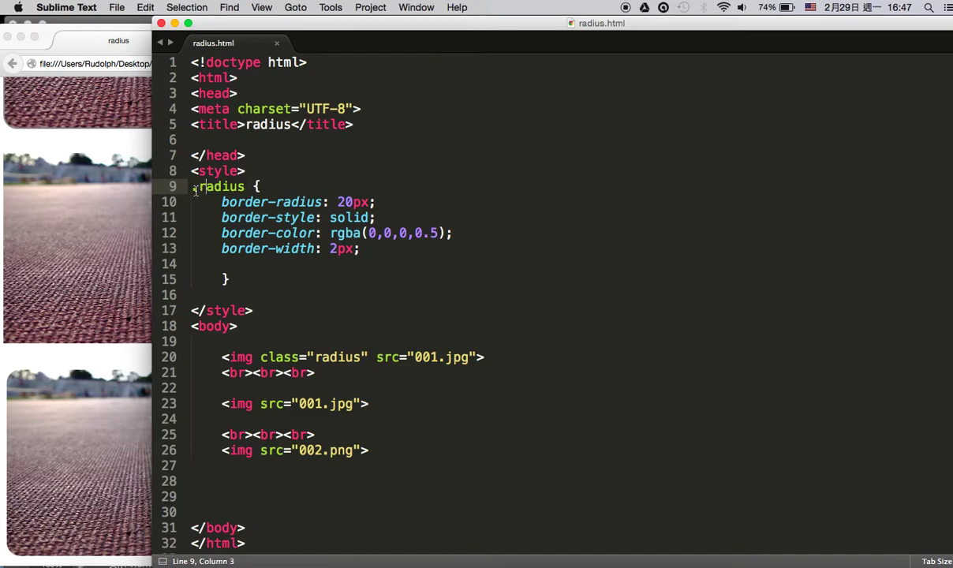
{"action": "left_click_drag", "start_coordinate": [193, 188], "coordinate": [288, 285]}
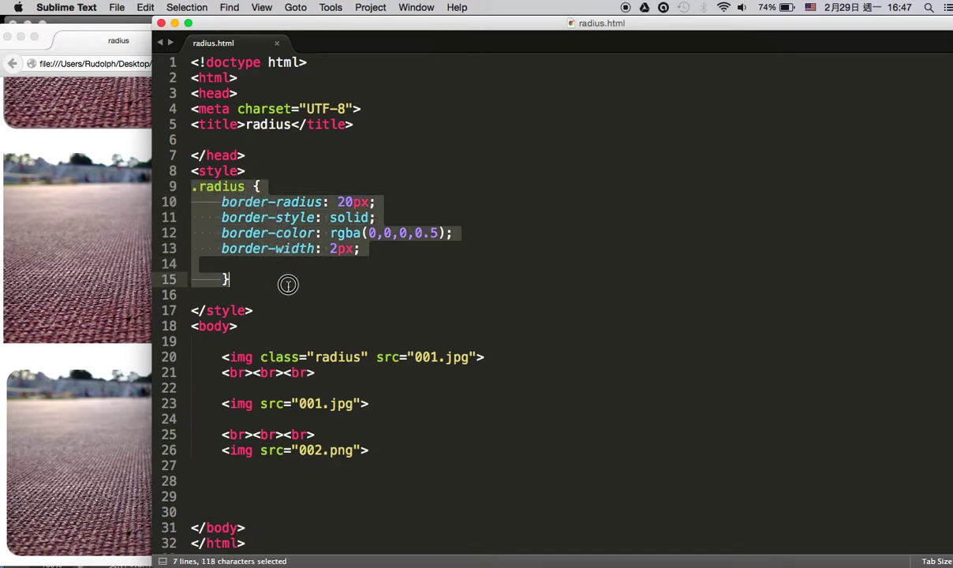
{"action": "key", "text": "super+c"}
{"action": "left_click", "coordinate": [298, 293]}
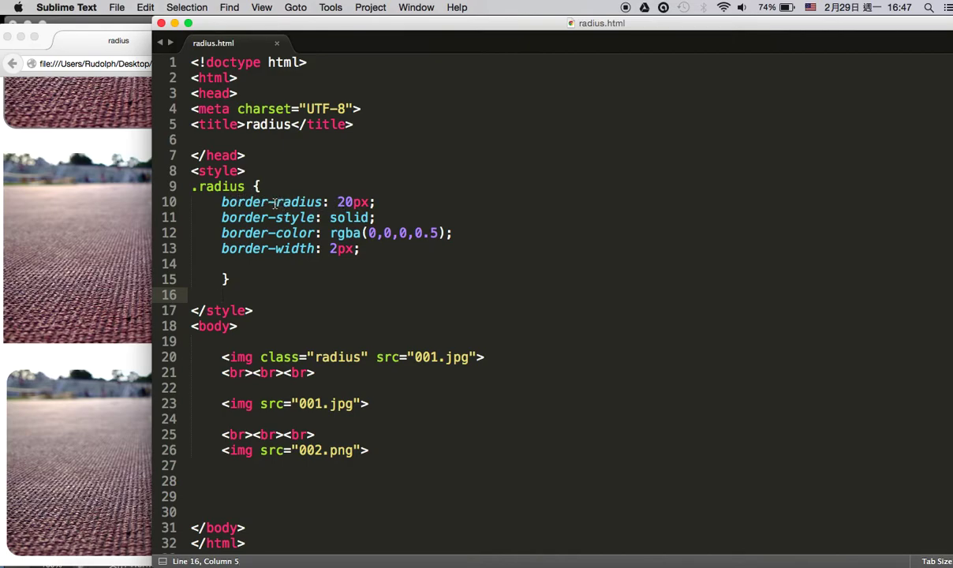
- Change the border-radius from 20px to 30px and save radius.html
{"action": "left_click_drag", "start_coordinate": [338, 202], "coordinate": [345, 202]}
{"action": "type", "text": "3"}
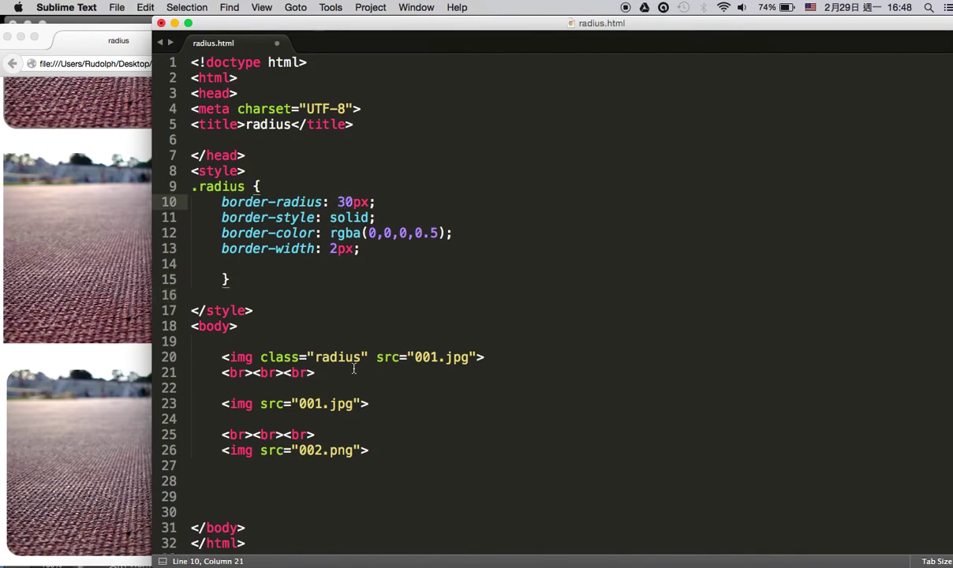
{"action": "key", "text": "super+s"}
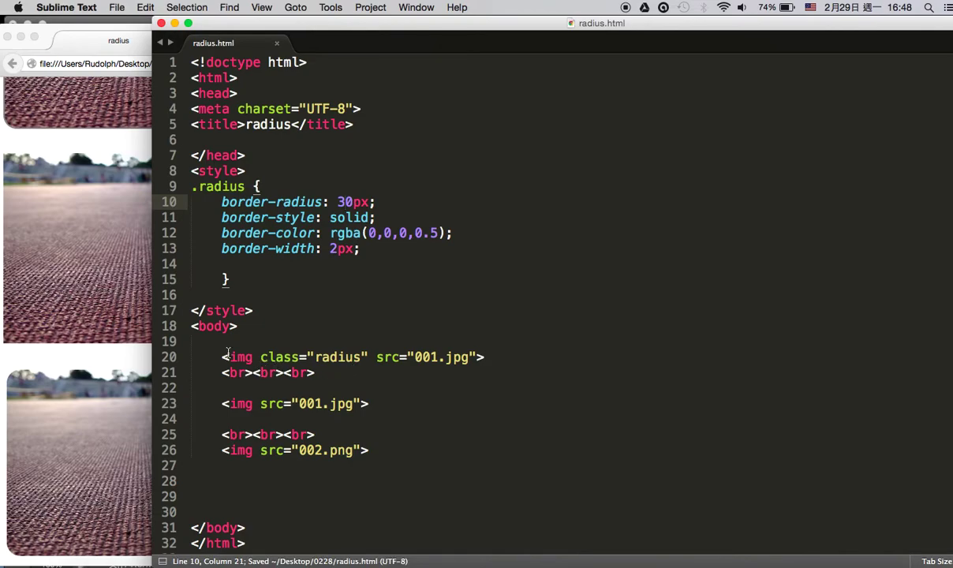
- Reload radius.html in Firefox and compare the 30px CSS corners with 002.png
{"action": "left_click", "coordinate": [88, 259]}
{"action": "scroll", "coordinate": [89, 259], "scroll_direction": "up", "scroll_amount": 5}
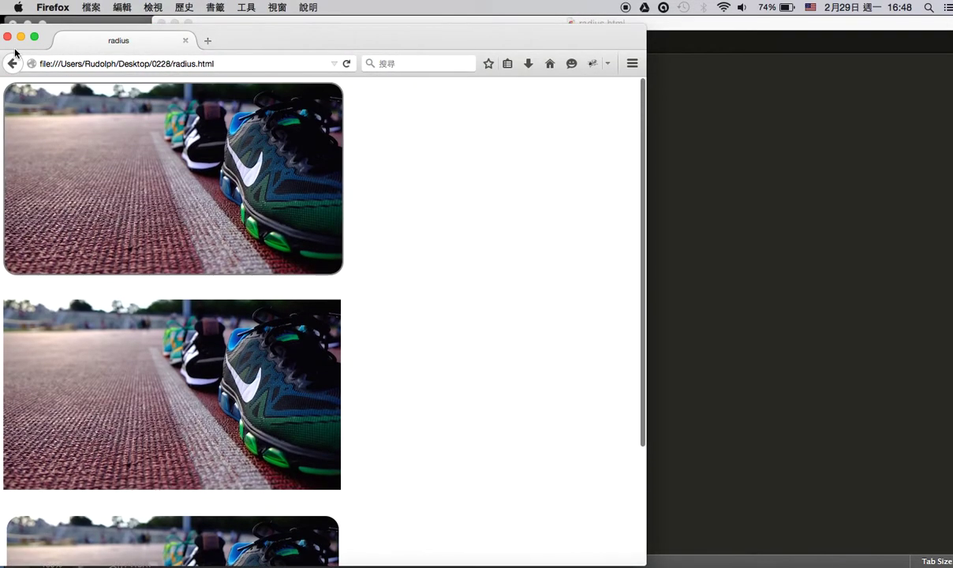
{"action": "left_click_drag", "start_coordinate": [47, 32], "coordinate": [89, 30]}
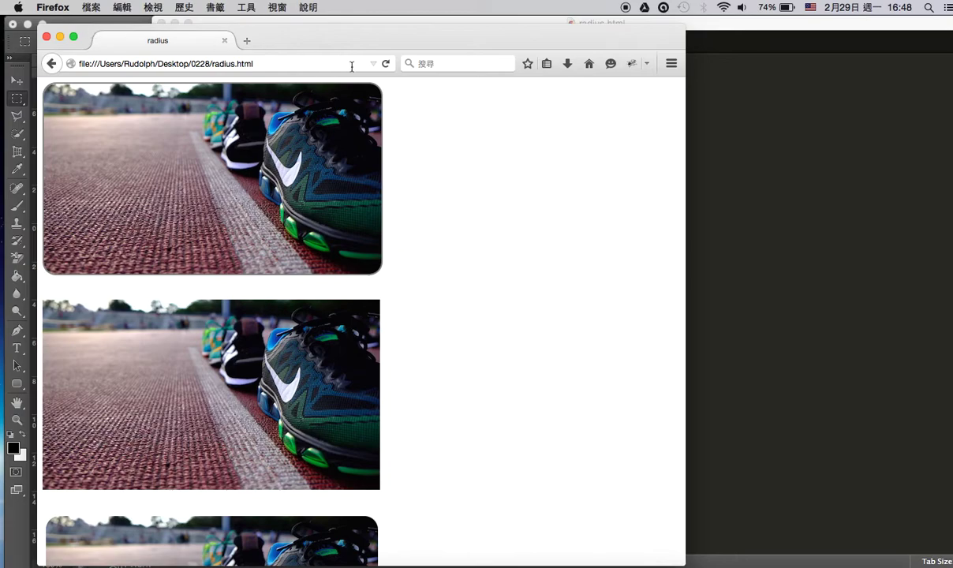
{"action": "left_click", "coordinate": [386, 65]}
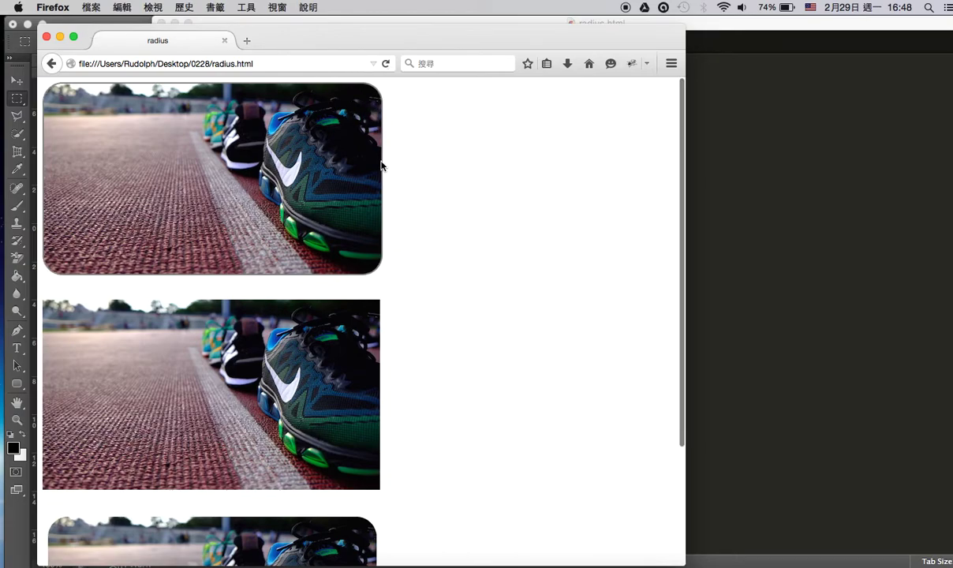
{"action": "left_click", "coordinate": [783, 165]}
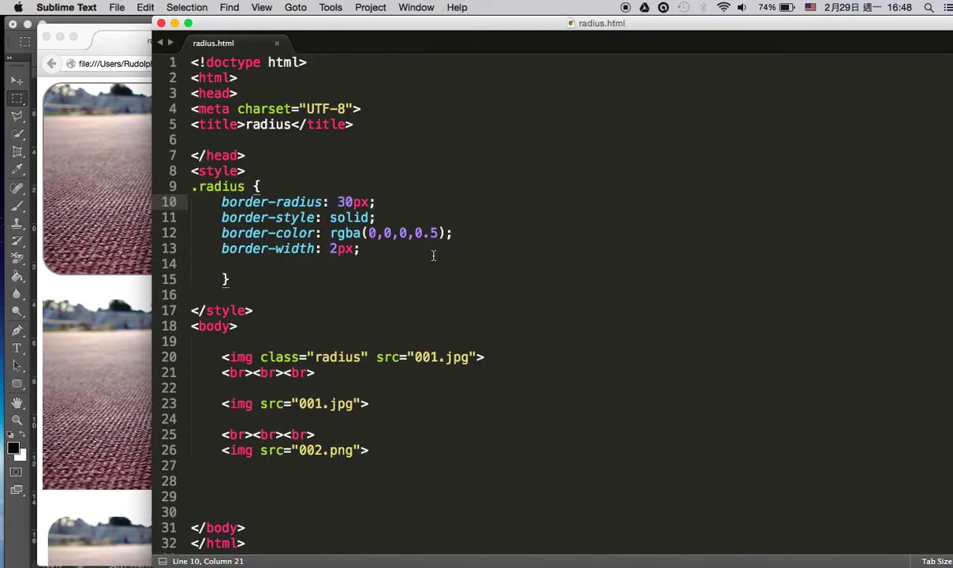
{"action": "left_click", "coordinate": [111, 338]}
{"action": "scroll", "coordinate": [111, 338], "scroll_direction": "down", "scroll_amount": 4}
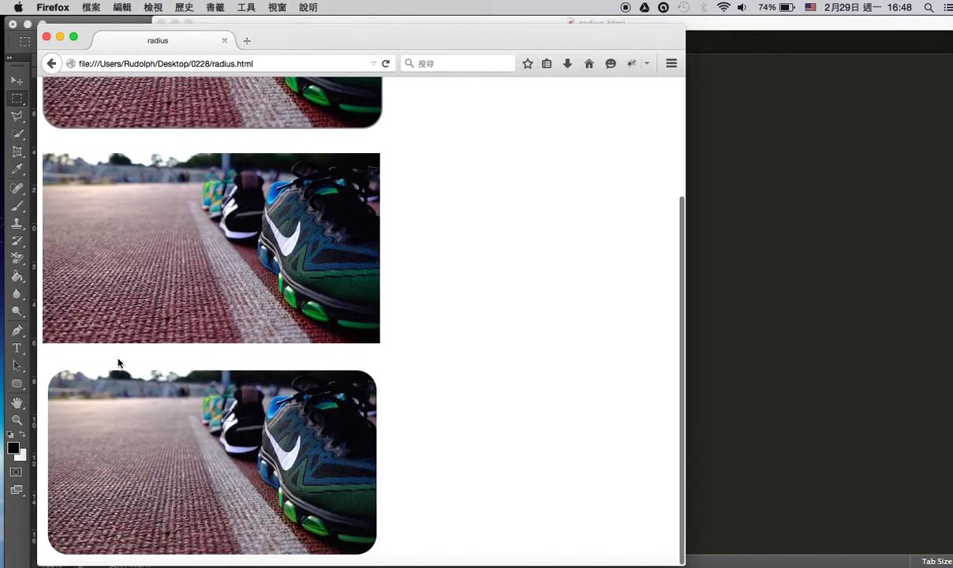
{"action": "left_click", "coordinate": [787, 236]}
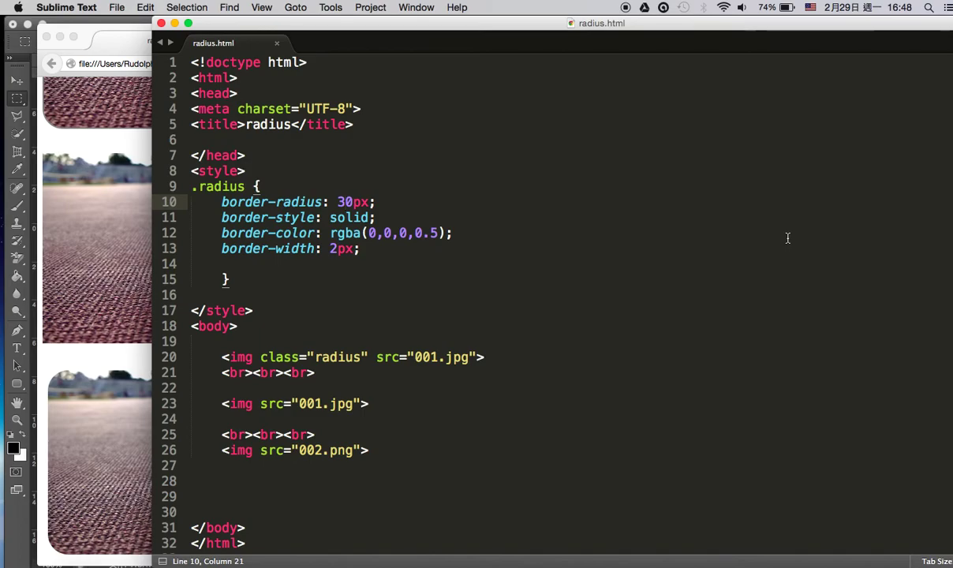